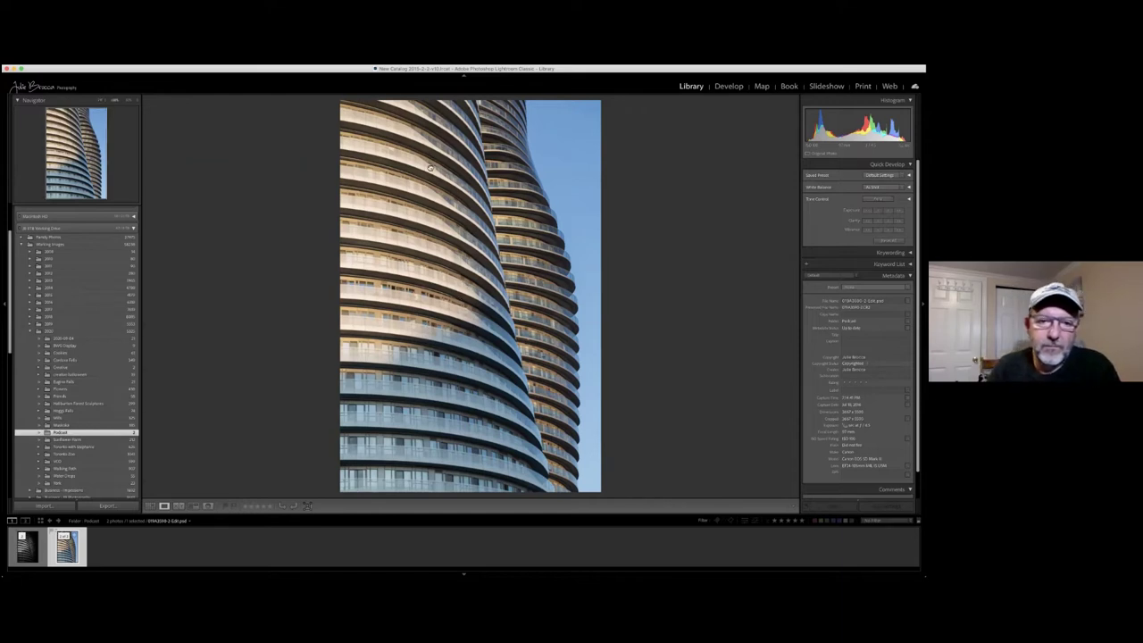
left_click(383, 255)
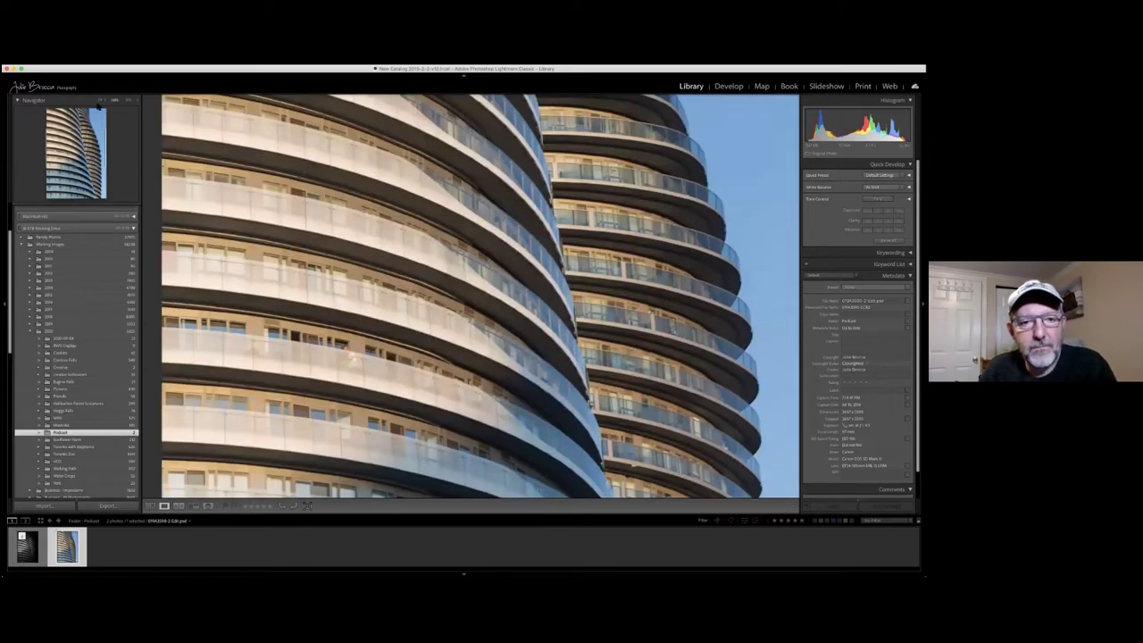
left_click(102, 100)
key("g")
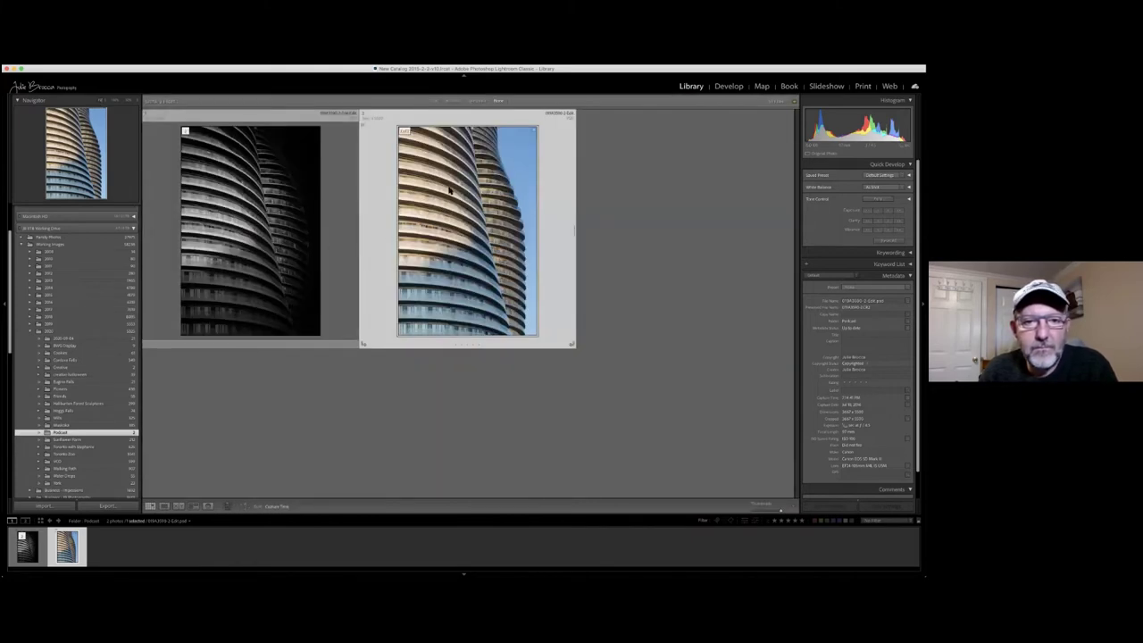
double_click(338, 294)
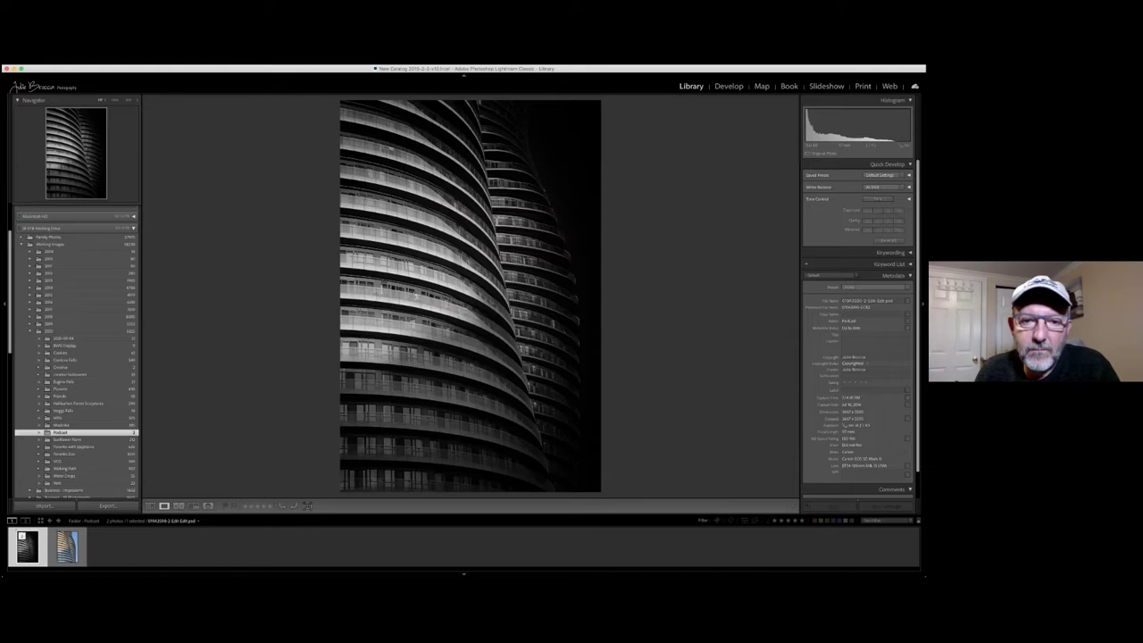
left_click(67, 547)
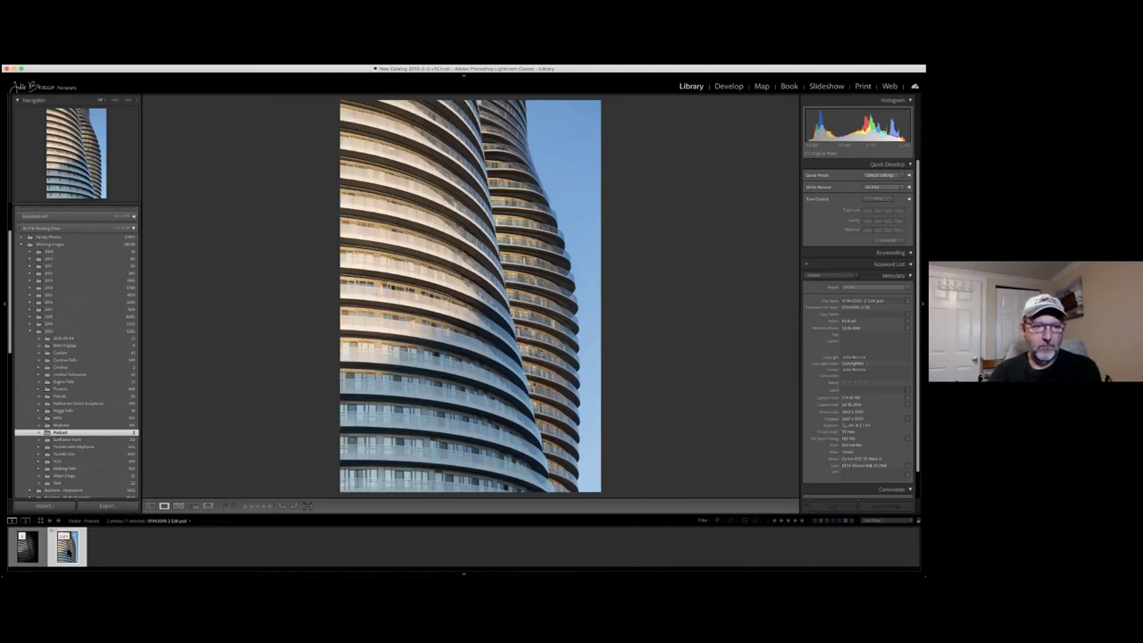
Step: Send the colour curving-tower photo to Photoshop 2021 and select the entire image
right_click(70, 550)
mouse_move(145, 408)
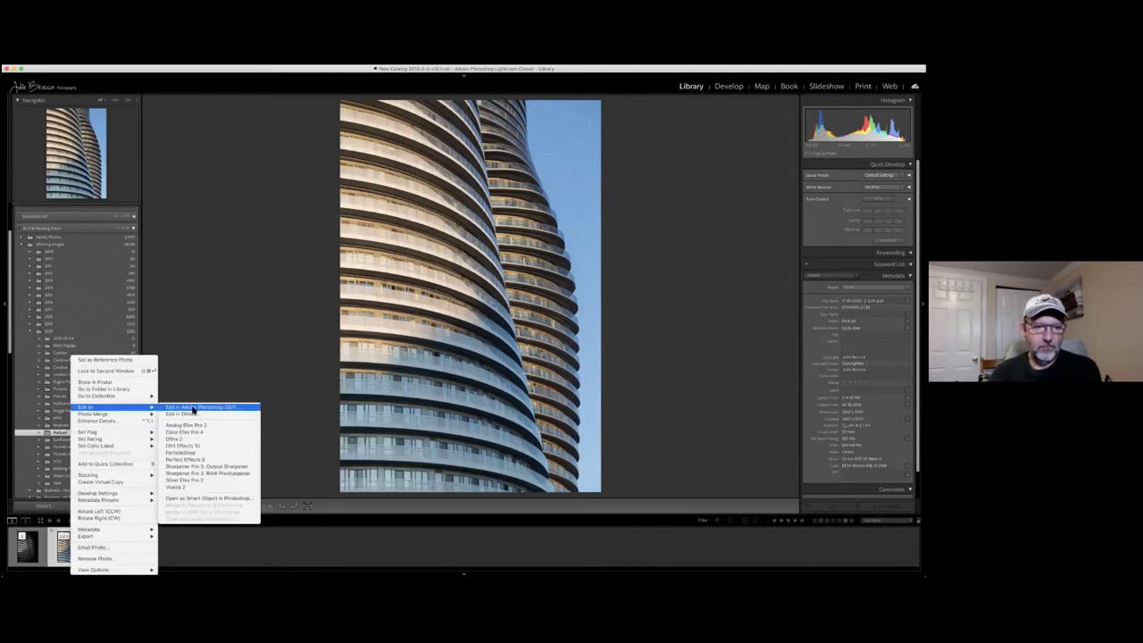
left_click(185, 409)
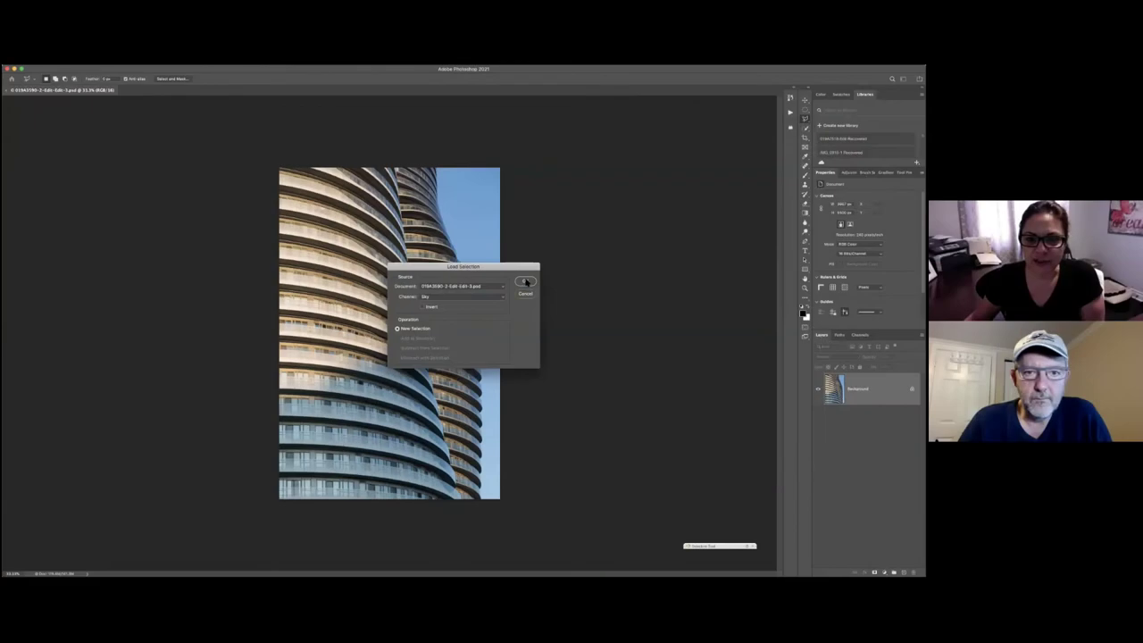
left_click(530, 280)
key("super+a")
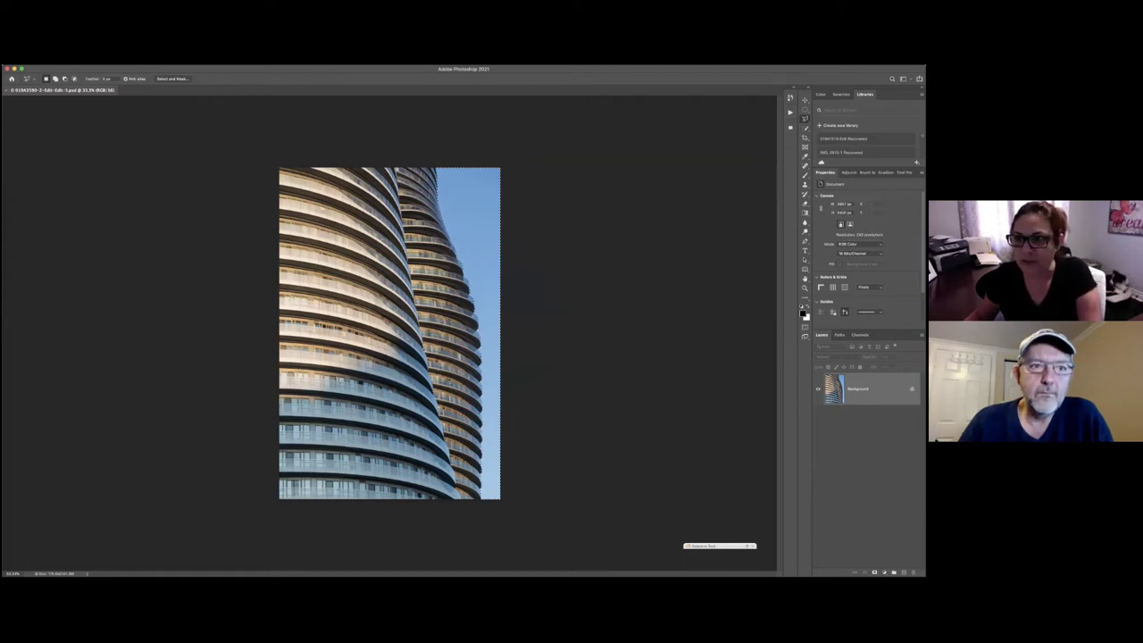
key("w")
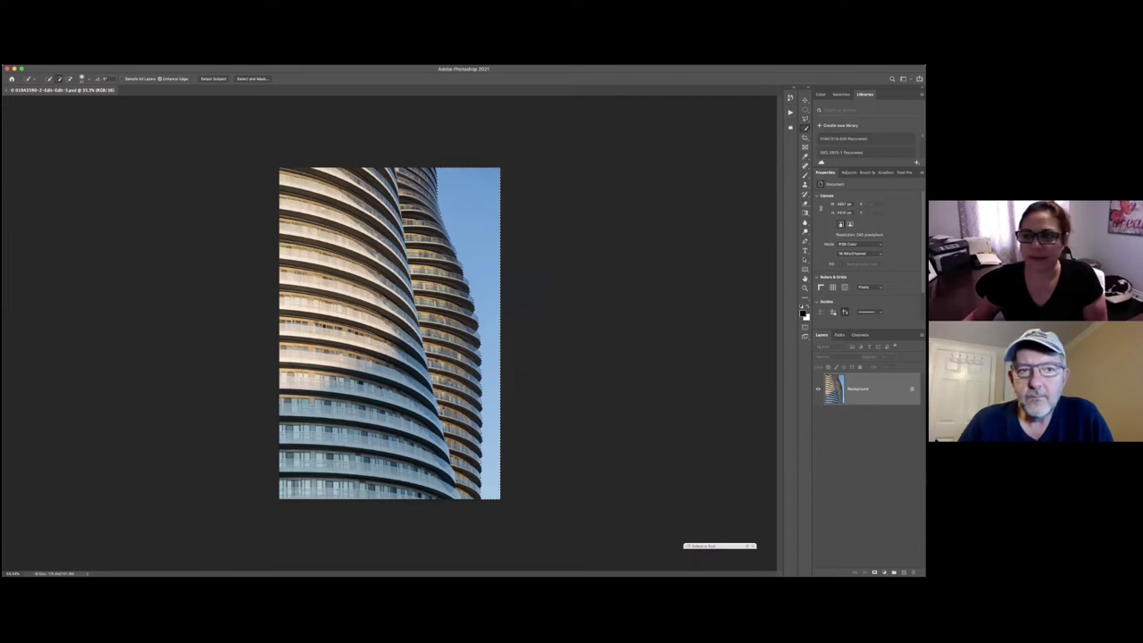
Step: Add a selection-masked Levels adjustment layer and shift its histogram slider to deepen the sky's blue
left_click(846, 172)
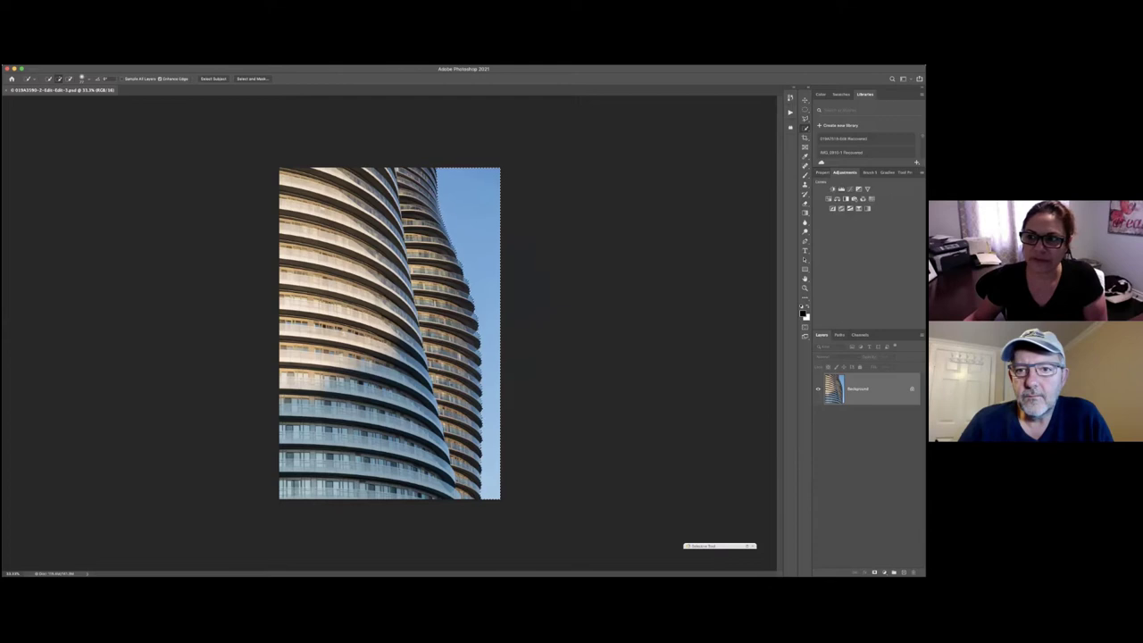
left_click(841, 189)
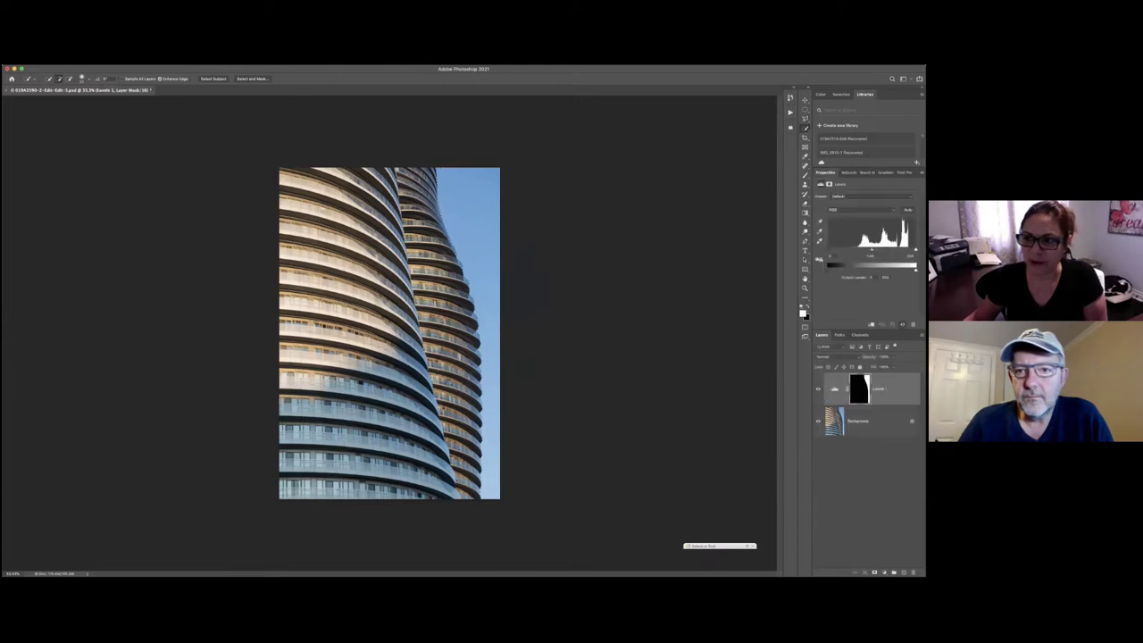
left_click_drag(870, 256, 890, 256)
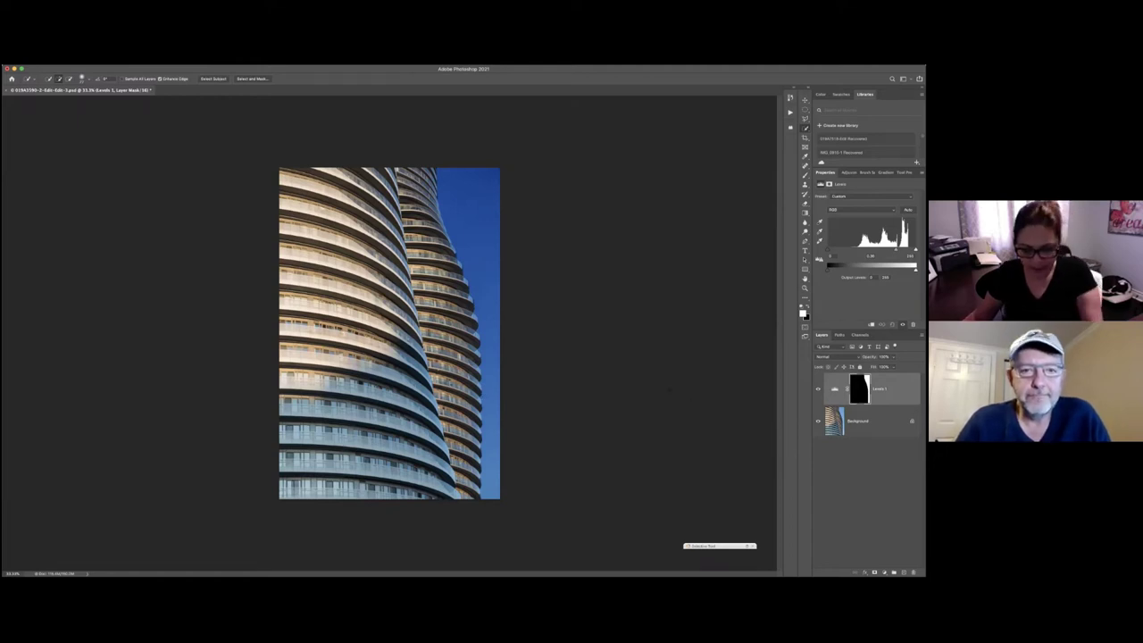
Step: Stamp a merged copy of all layers as Layer 1 and convert it to a smart object
key("super+alt+shift+e")
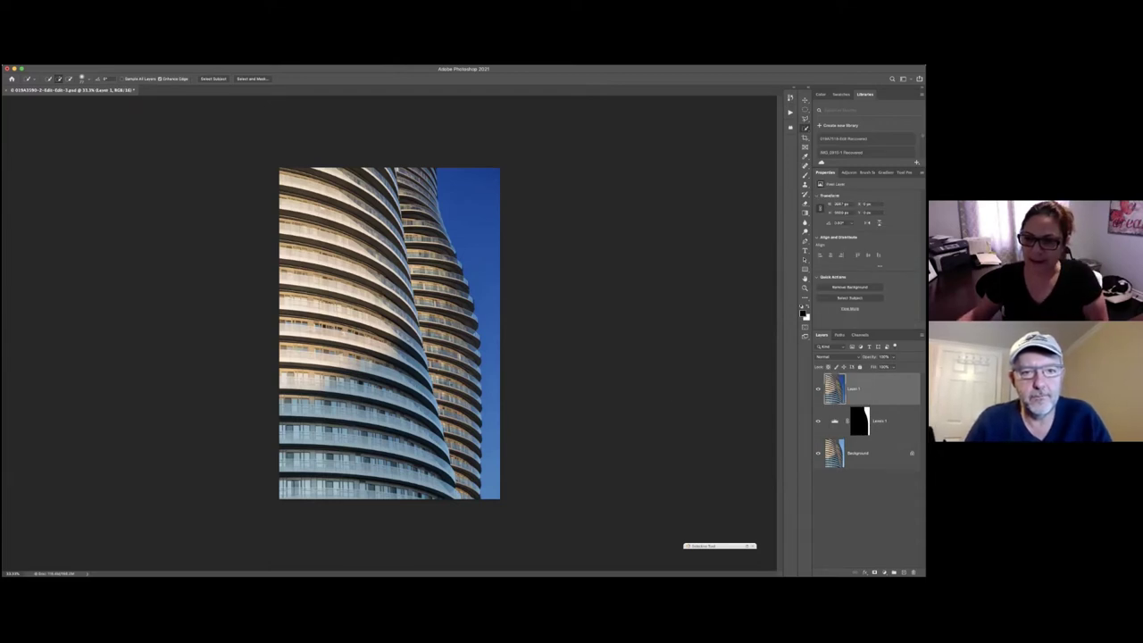
right_click(870, 388)
left_click(805, 358)
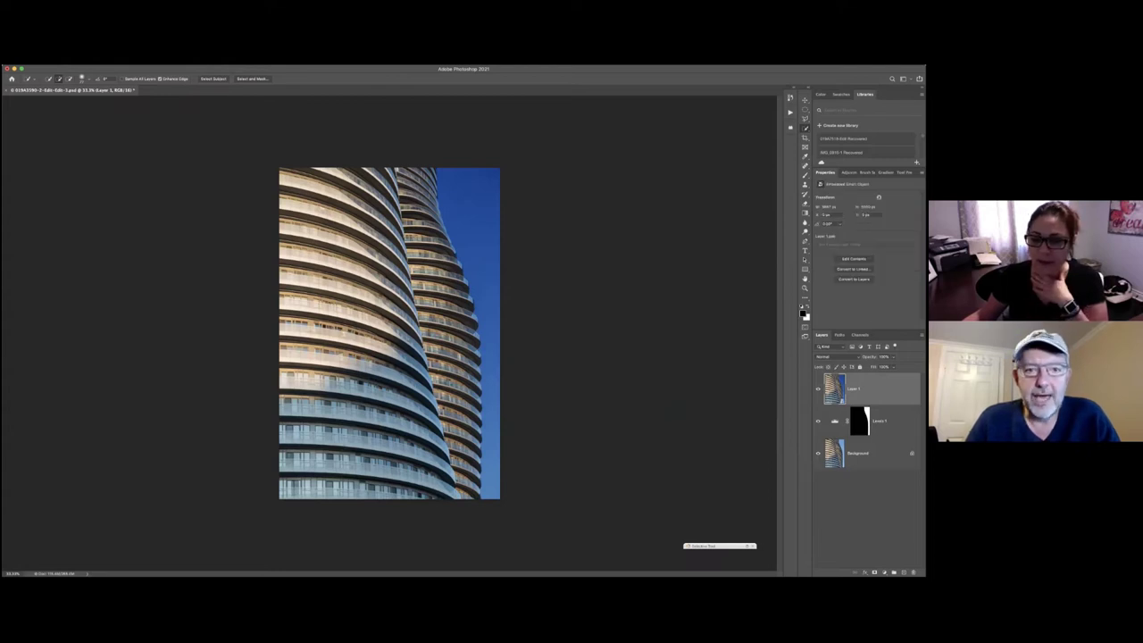
Step: Move the Nik Selective Tool panel aside, expand it, and browse its filter list
left_click_drag(706, 545, 846, 512)
left_click(846, 512)
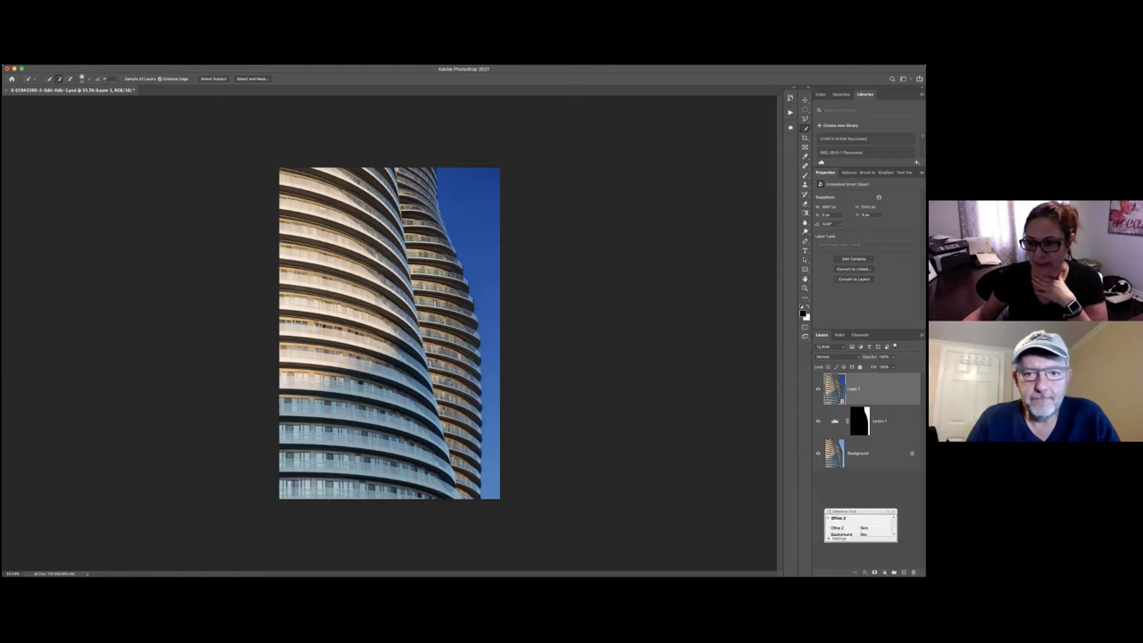
scroll(860, 525, "down", 2)
scroll(859, 525, "up", 2)
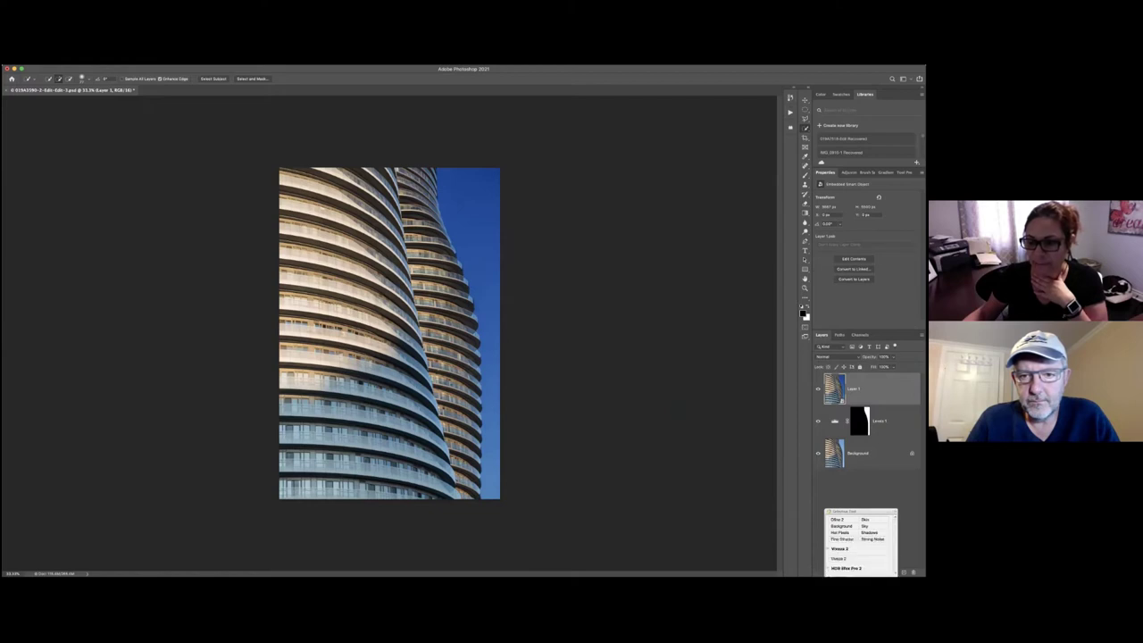
scroll(863, 542, "down", 5)
scroll(861, 542, "down", 6)
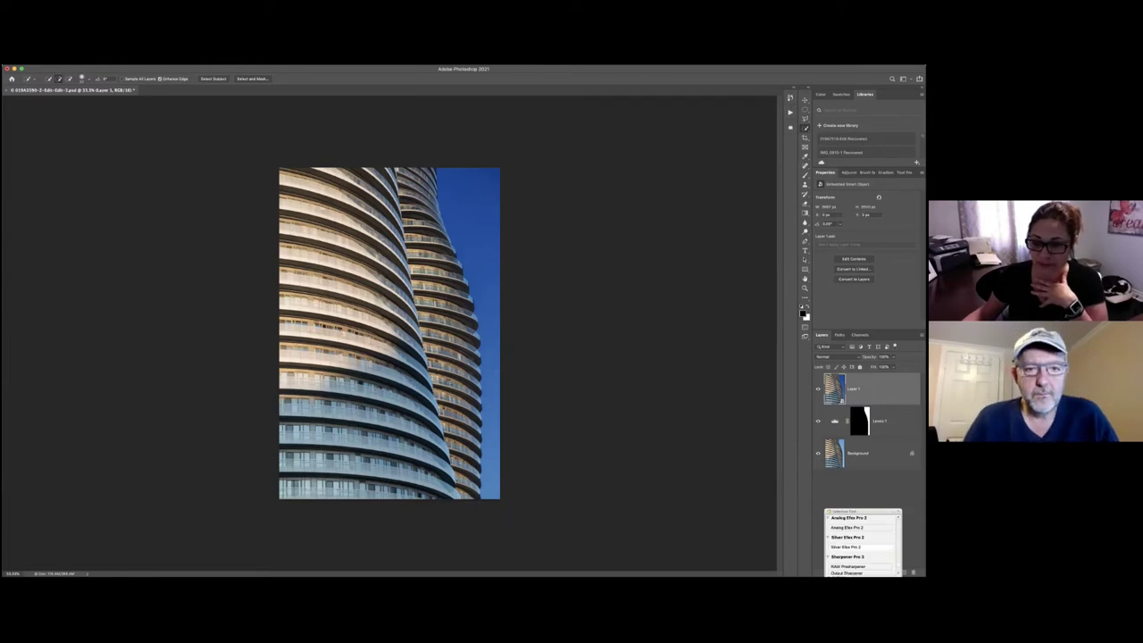
Step: Run Silver Efex Pro 2 on the smart object, apply the first custom preset, and collapse Structure
left_click(847, 546)
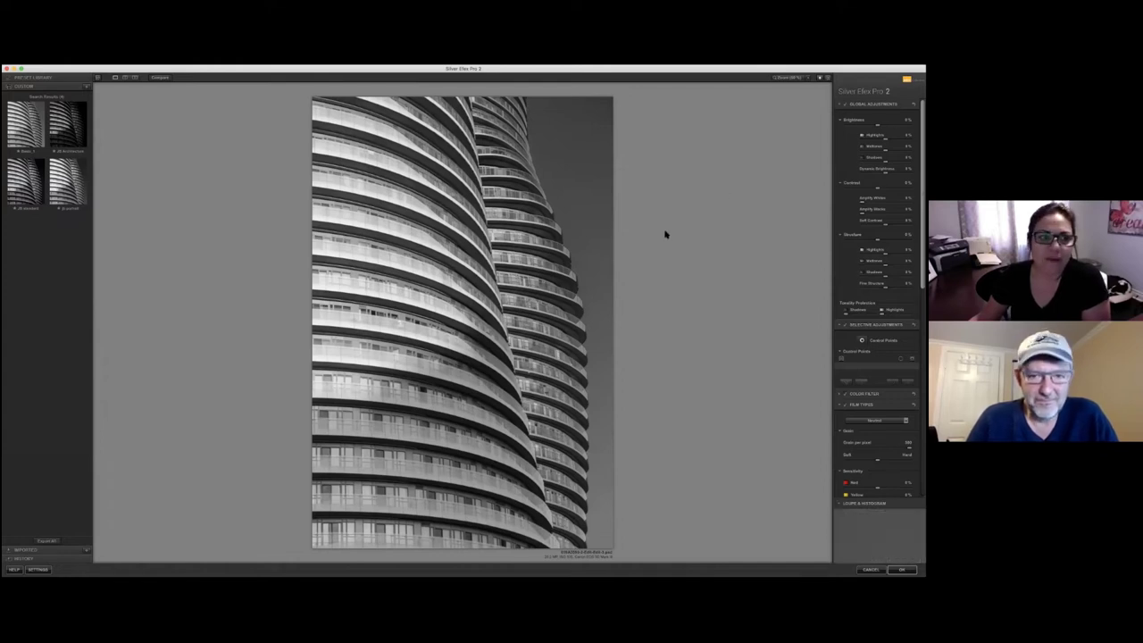
left_click(62, 551)
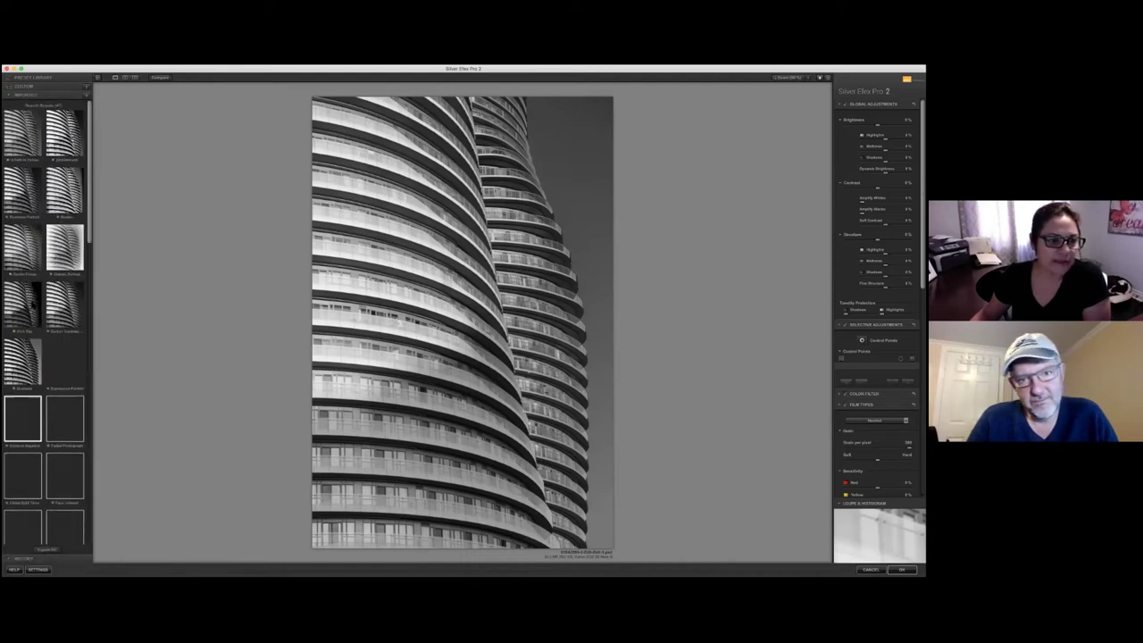
left_click(52, 86)
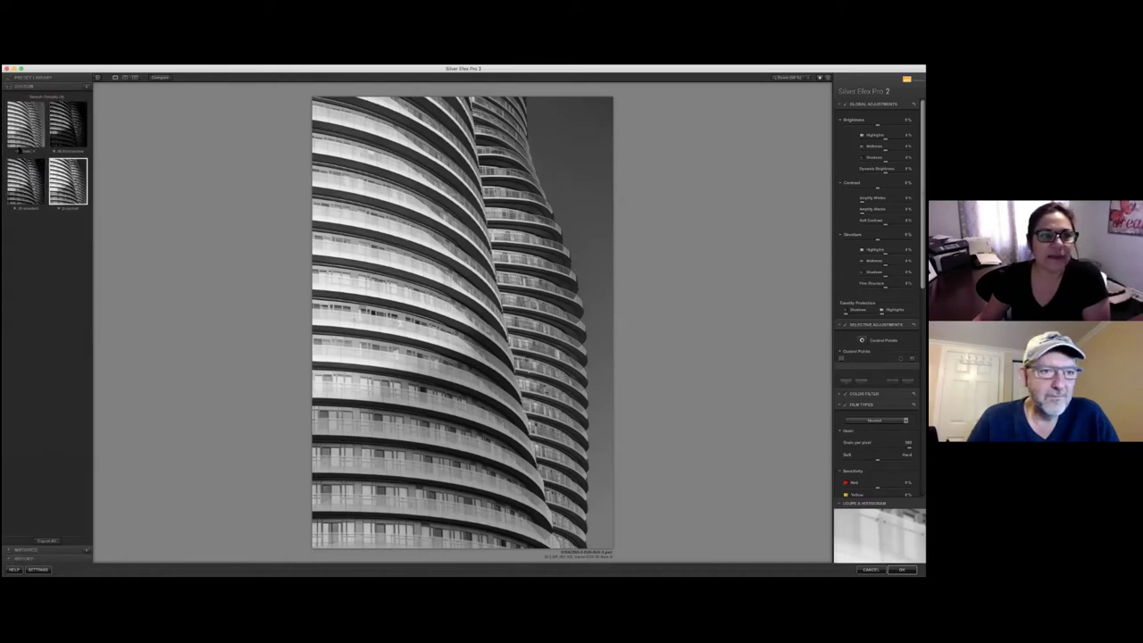
left_click(28, 134)
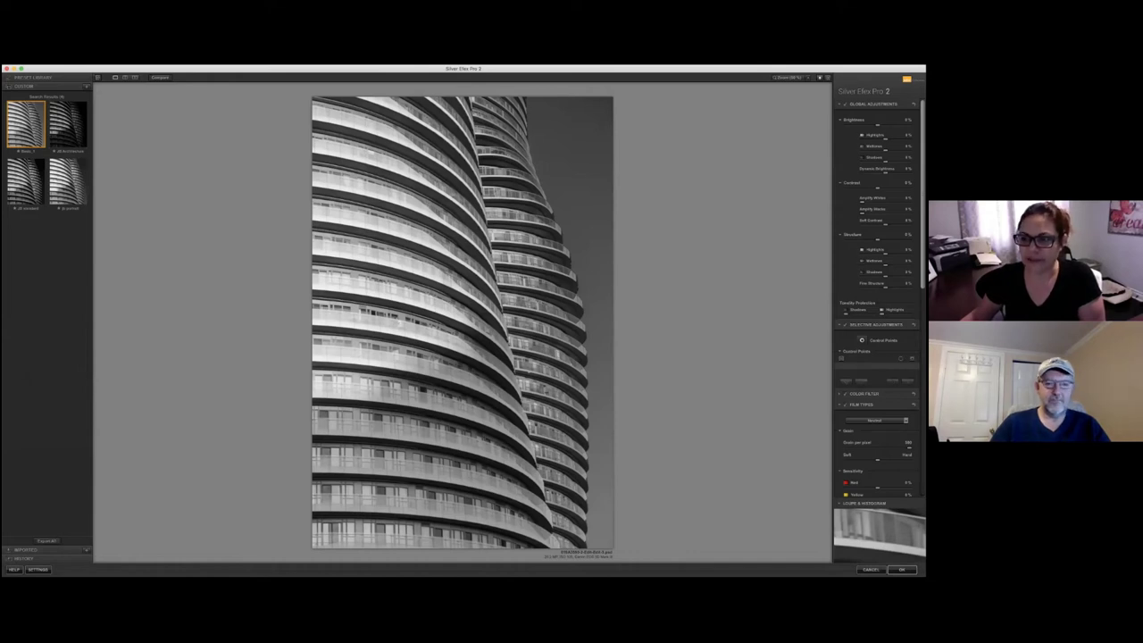
left_click(841, 234)
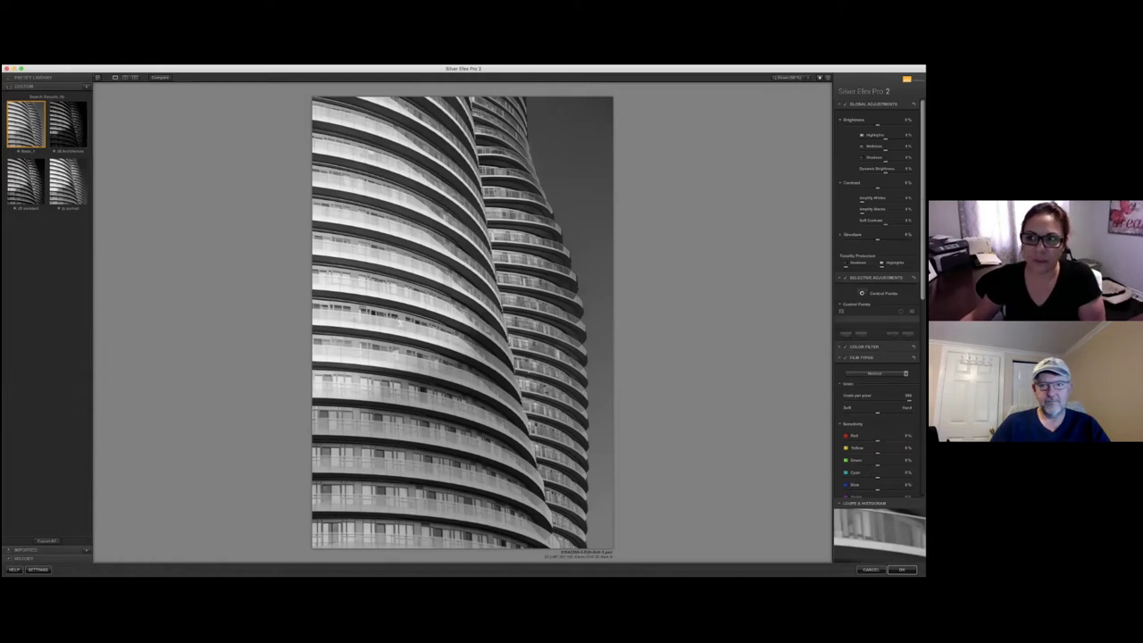
Step: Lower Soft Contrast in Global Adjustments to about -11%
left_click_drag(877, 224, 872, 224)
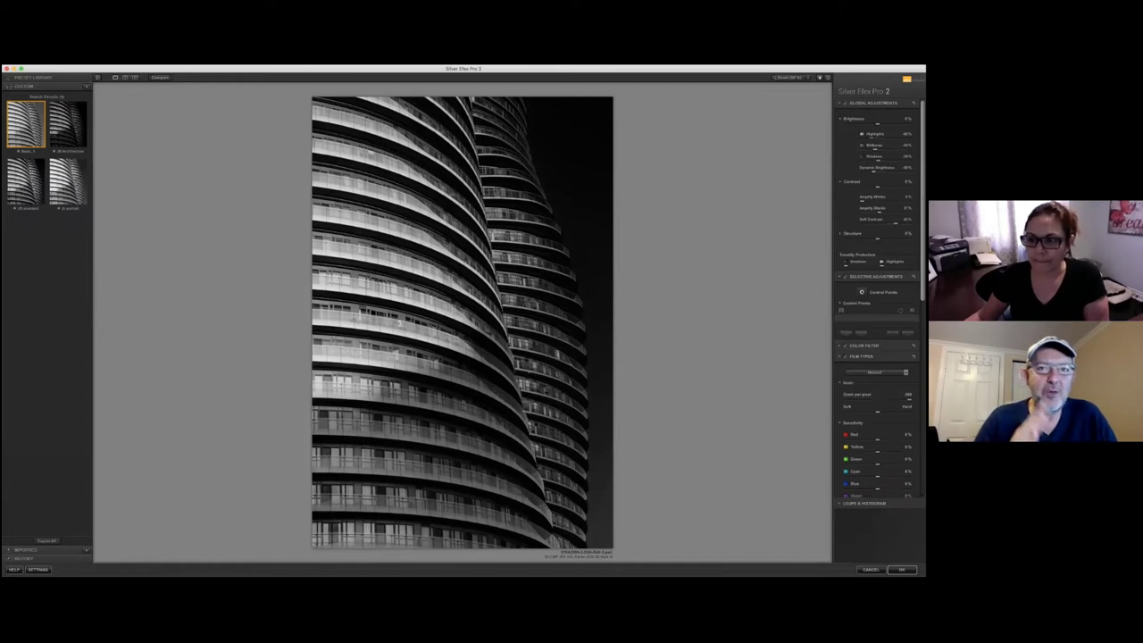
Step: Drop the film's Blue sensitivity to about -41%, then fold away the Sensitivity section
scroll(880, 298, "down", 5)
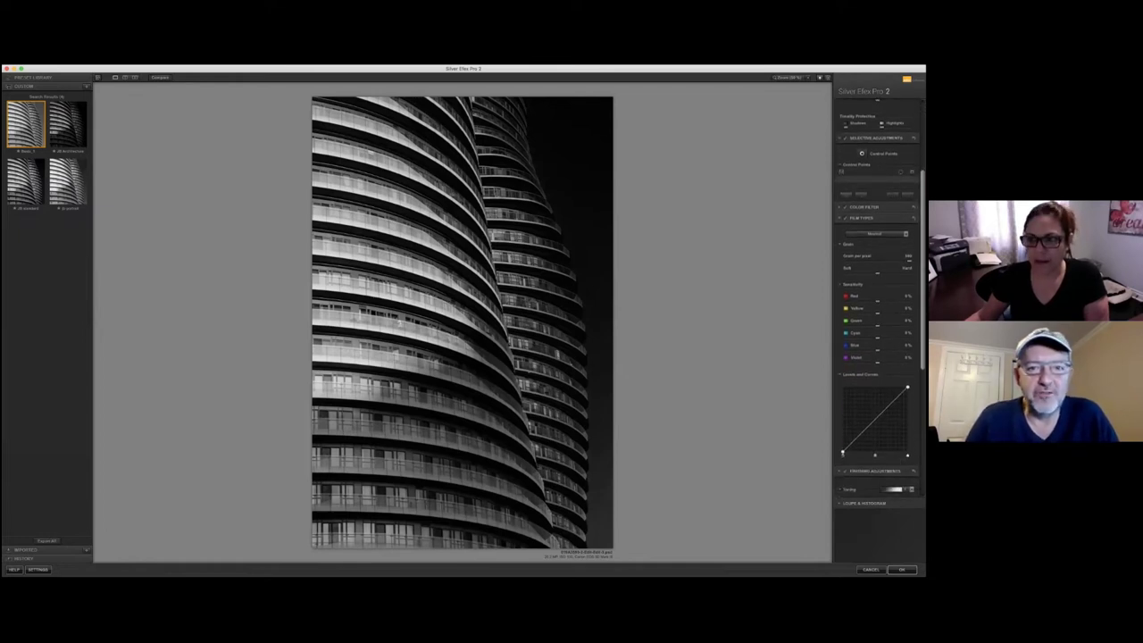
scroll(879, 296, "down", 1)
scroll(880, 299, "down", 1)
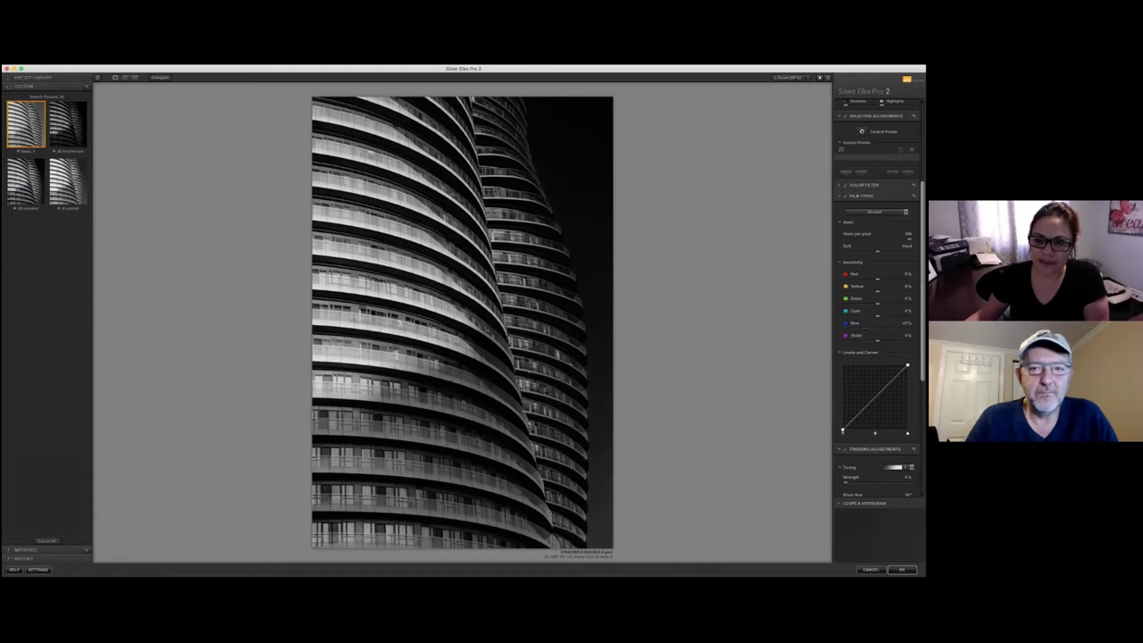
left_click_drag(878, 327, 864, 328)
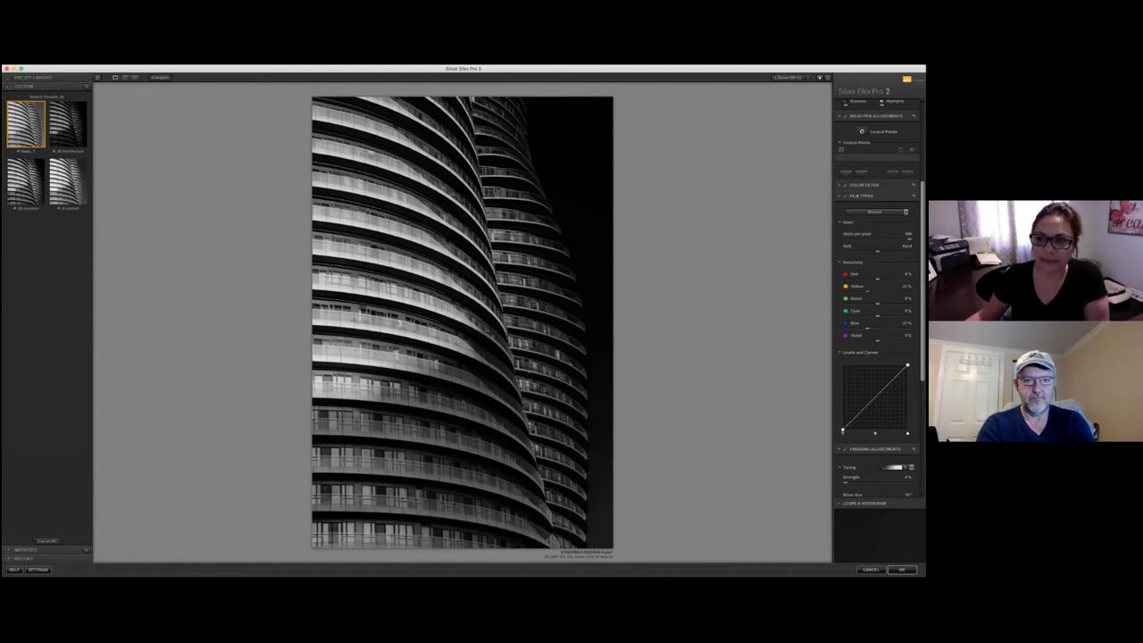
left_click(852, 262)
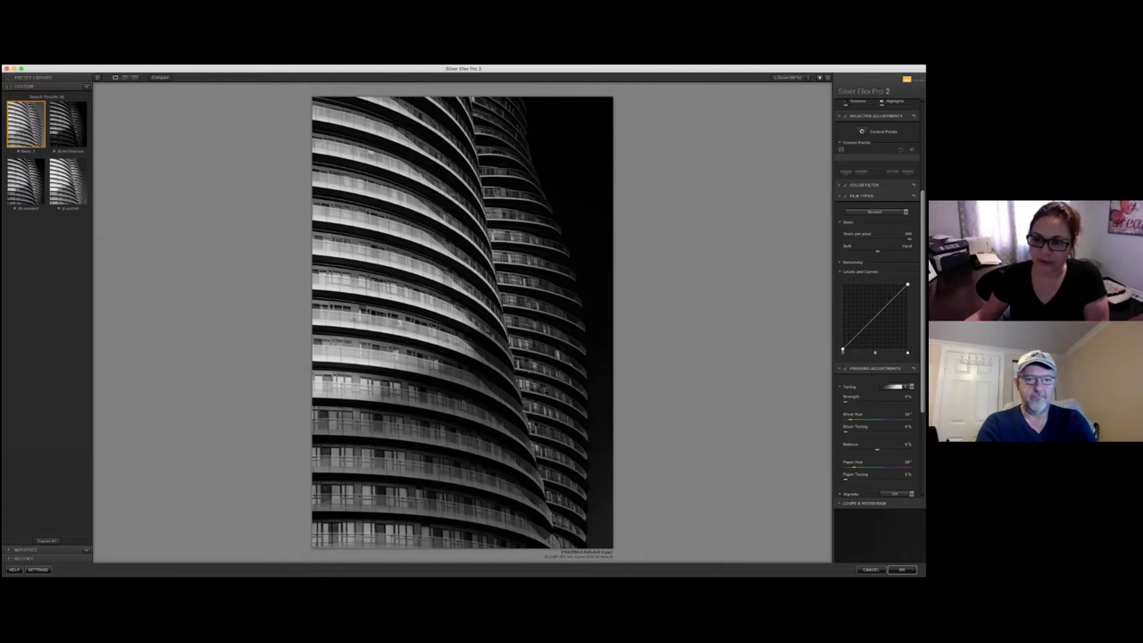
Step: Apply a toning preset, then fine-tune its Strength, Silver Toning and Paper Toning amounts
left_click(904, 386)
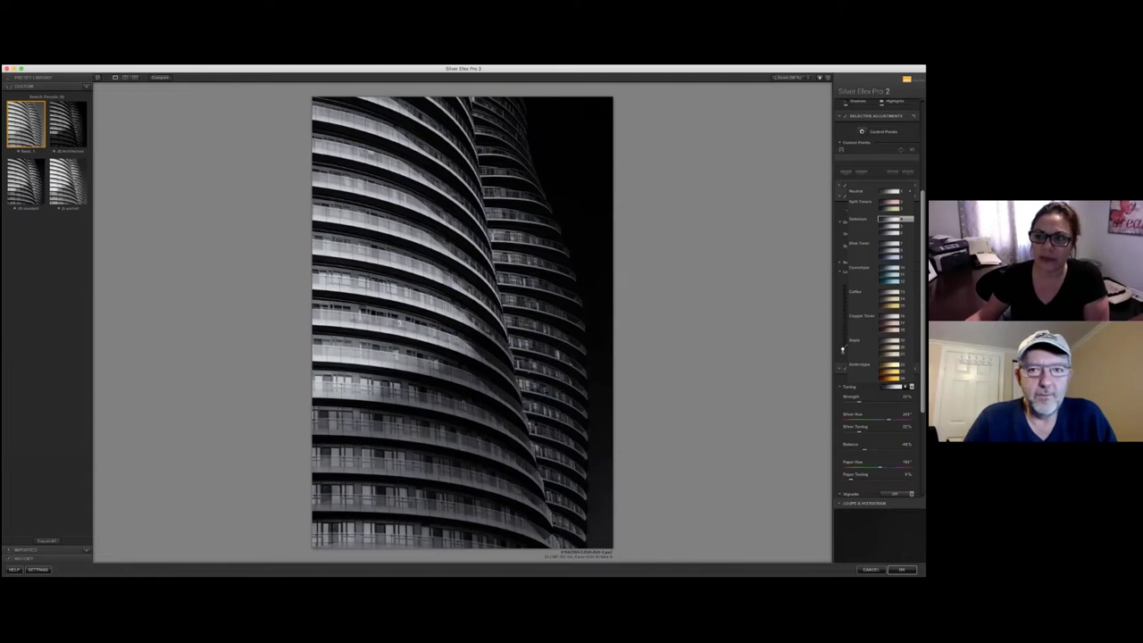
left_click(842, 349)
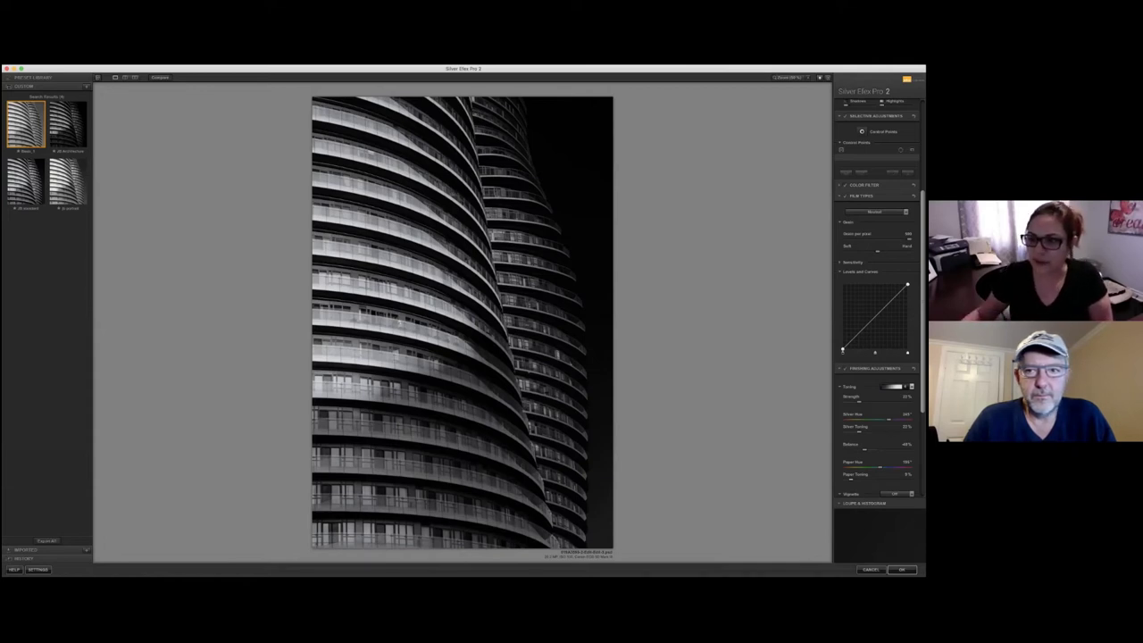
key("Down")
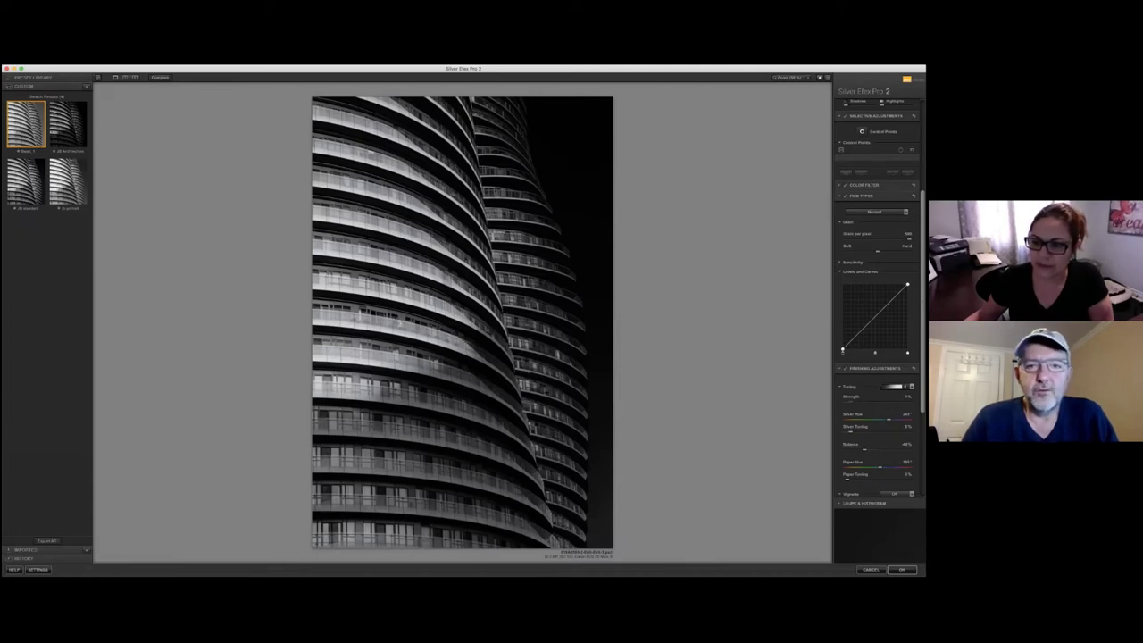
key("Down")
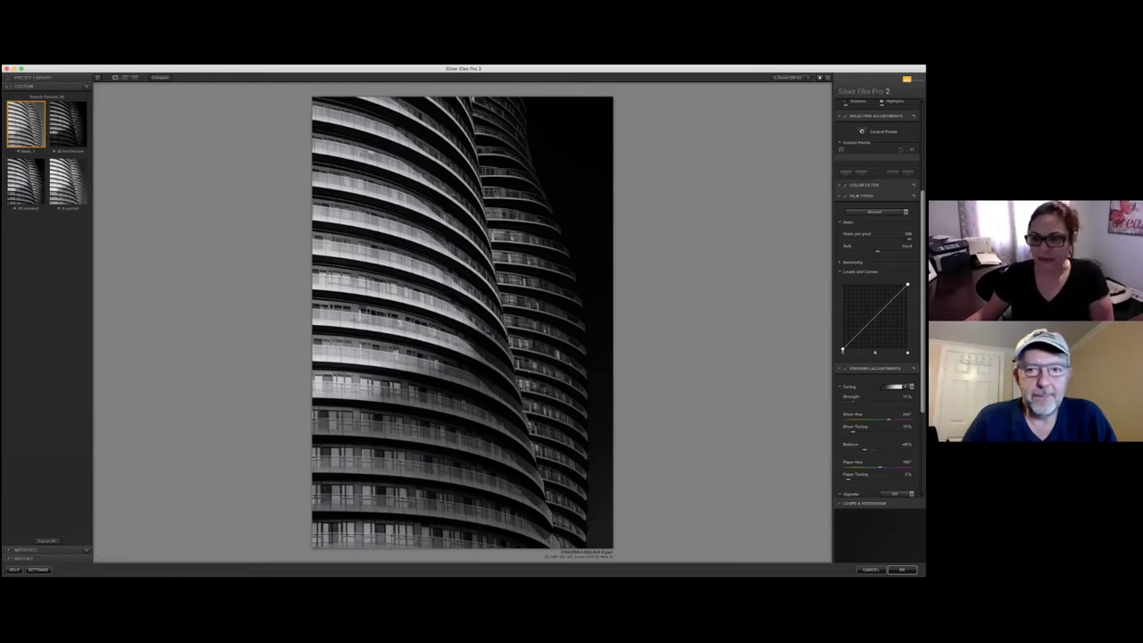
key("Down")
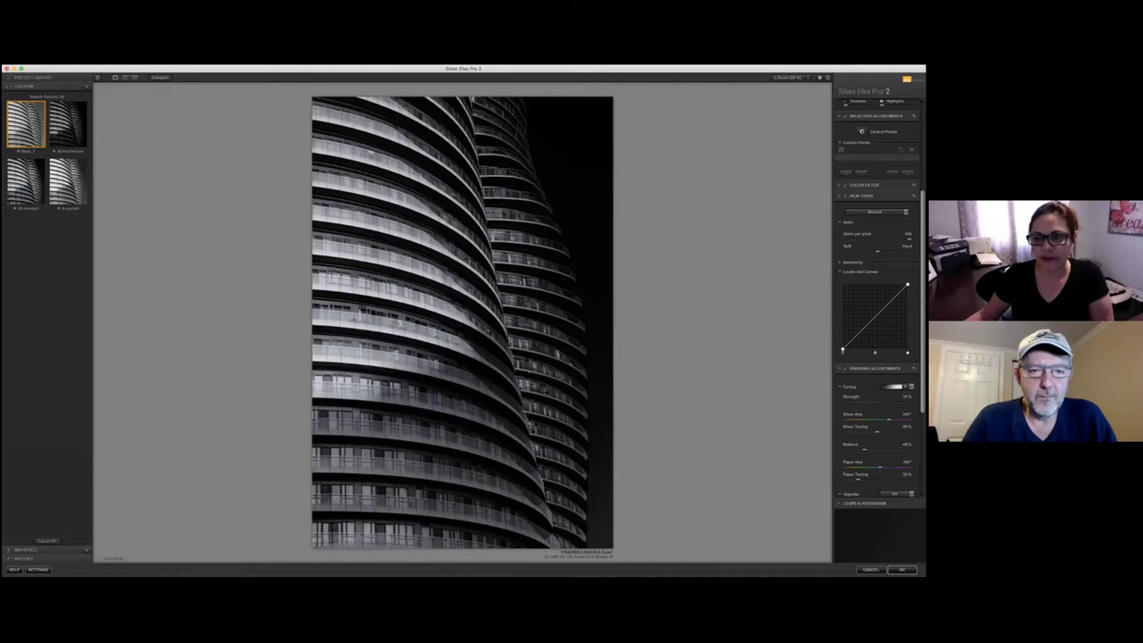
key("Down")
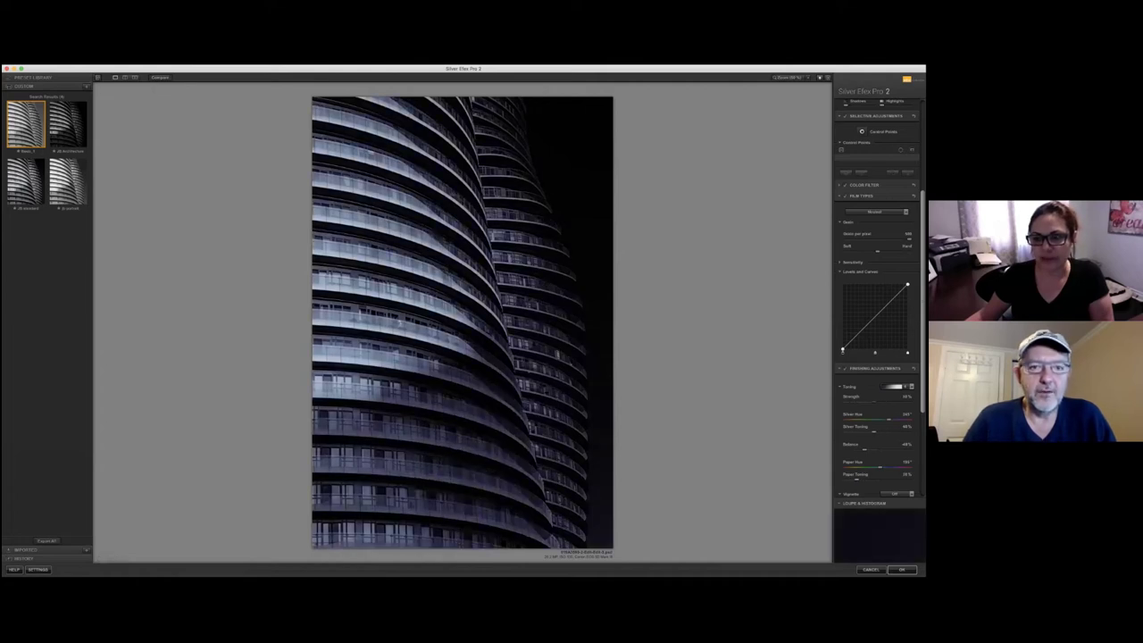
key("Down")
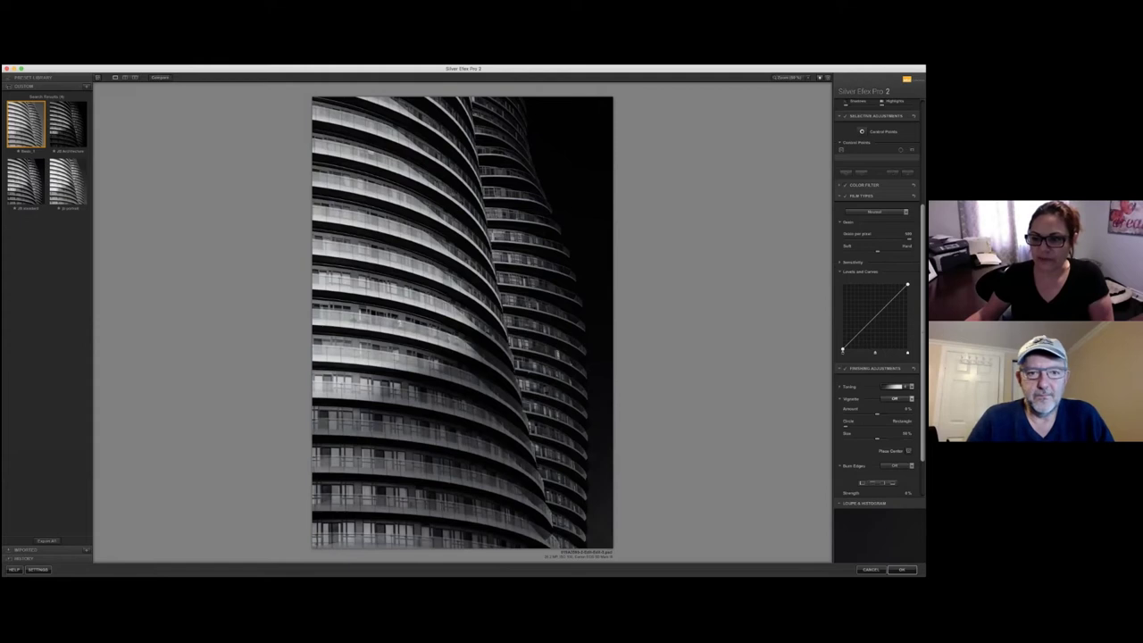
Step: Choose the Lens Falloff 1 vignette from the Finishing Adjustments vignette presets
left_click(894, 398)
left_click(890, 364)
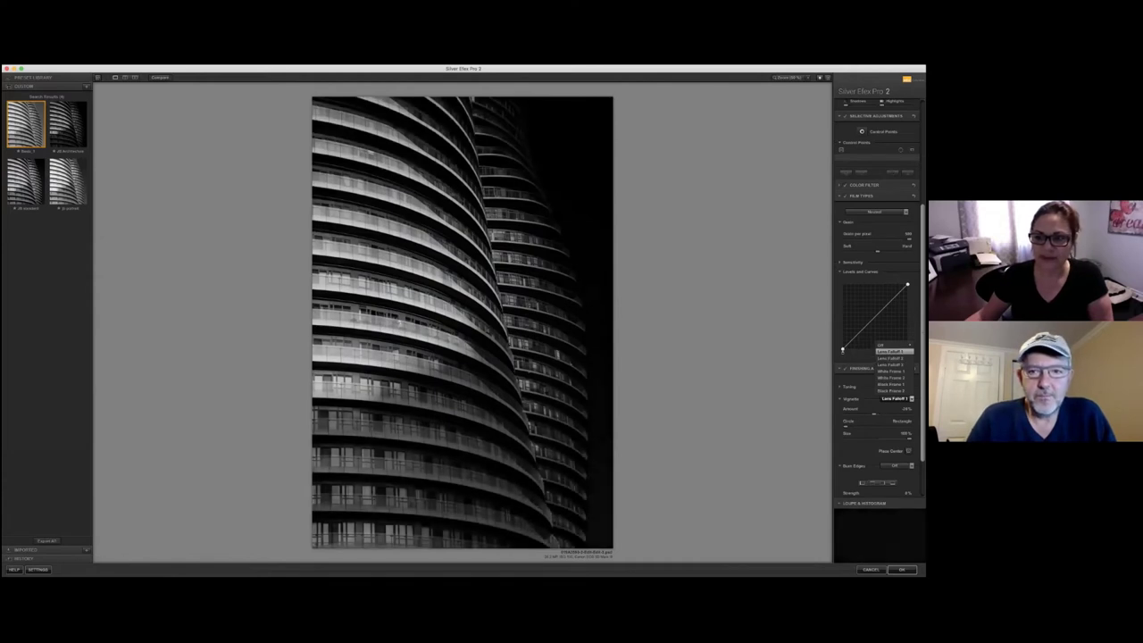
left_click(890, 352)
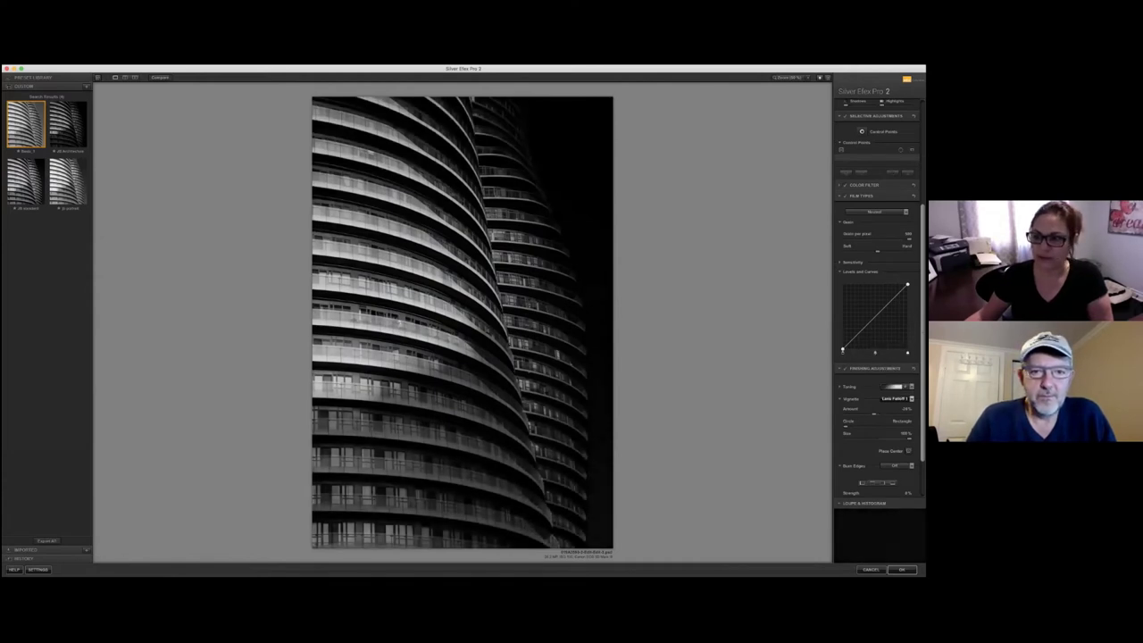
left_click(895, 398)
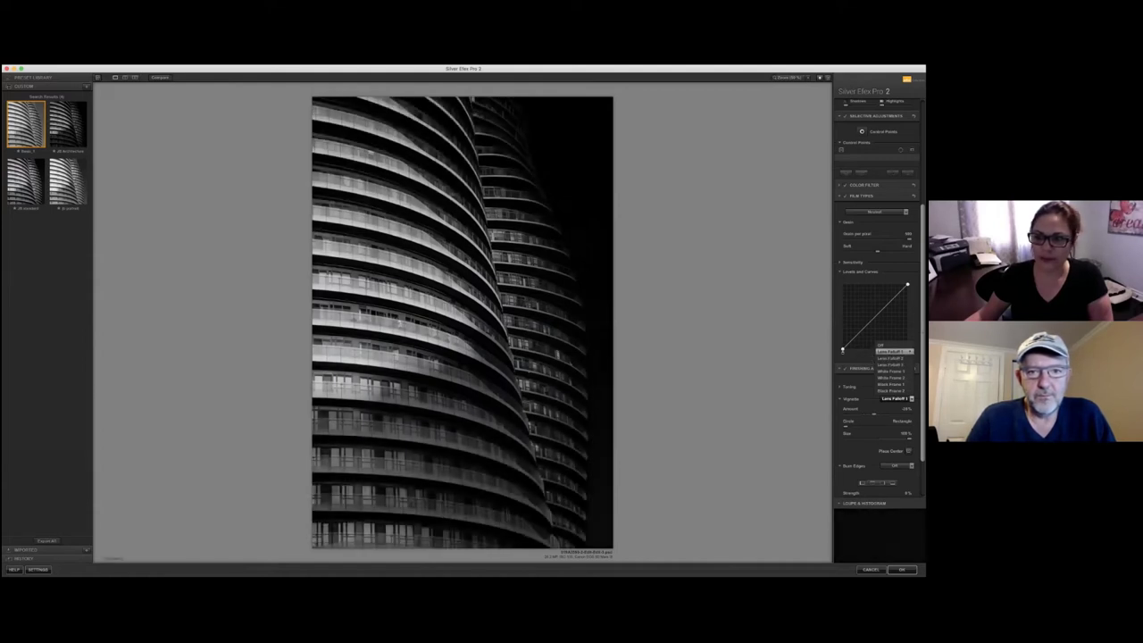
left_click(891, 351)
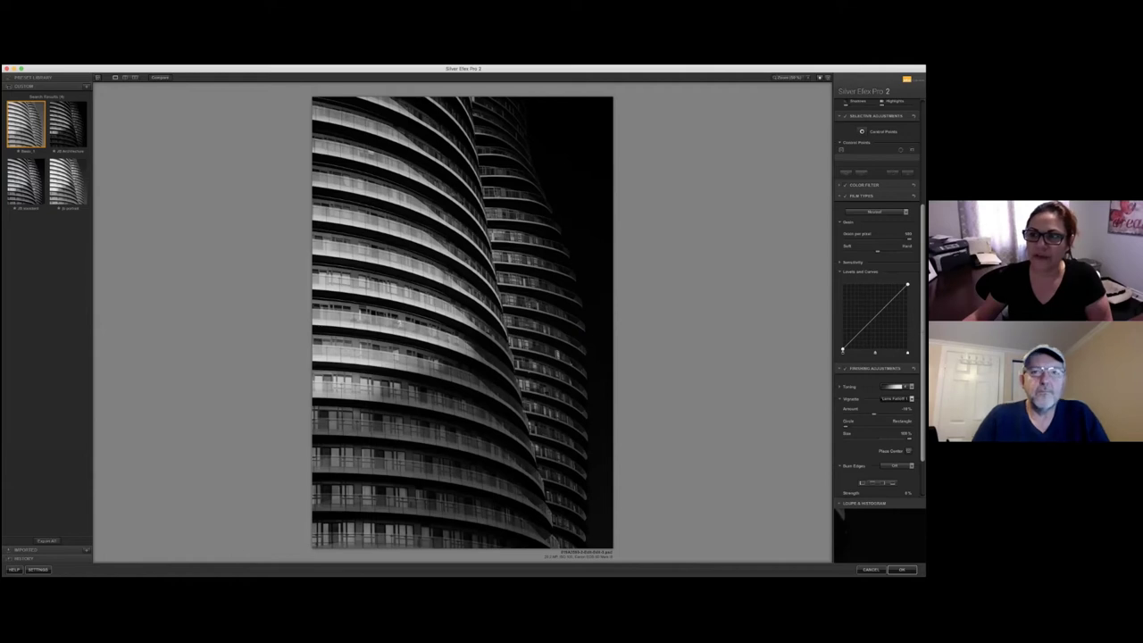
Step: Place and adjust the first control point on the tower's lower balconies
scroll(880, 295, "up", 1)
scroll(879, 313, "up", 4)
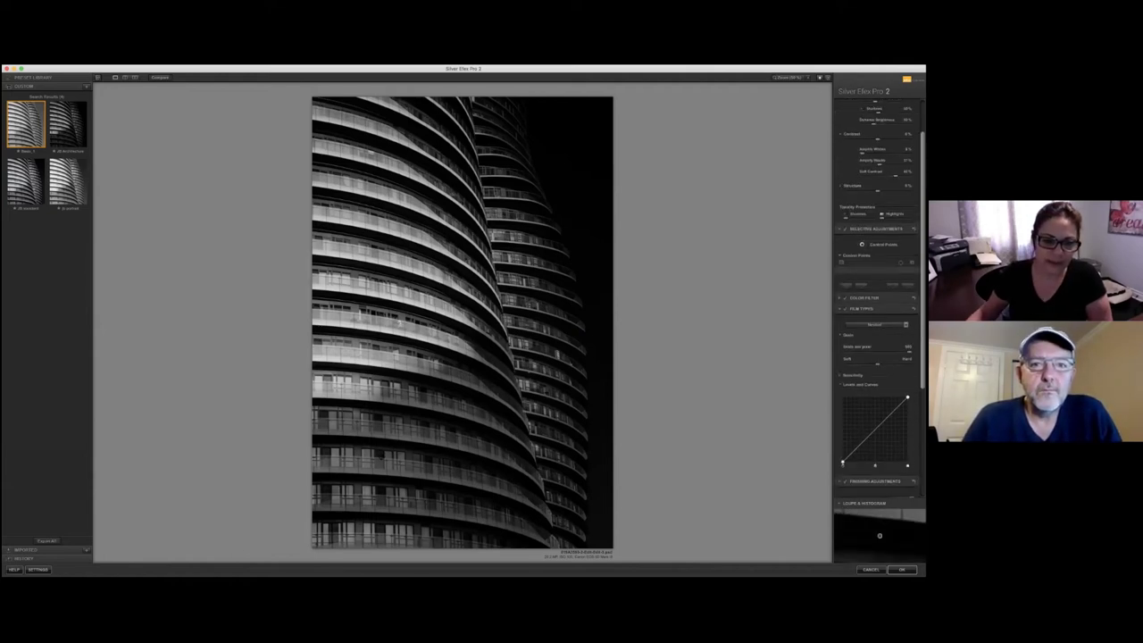
left_click(384, 464)
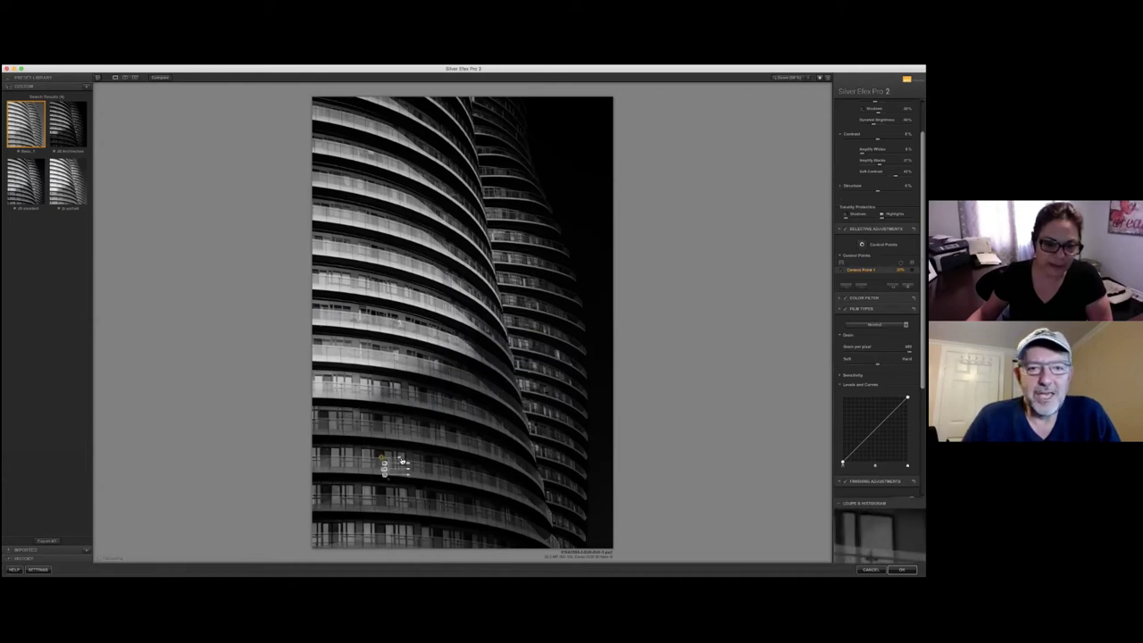
left_click_drag(382, 459, 399, 474)
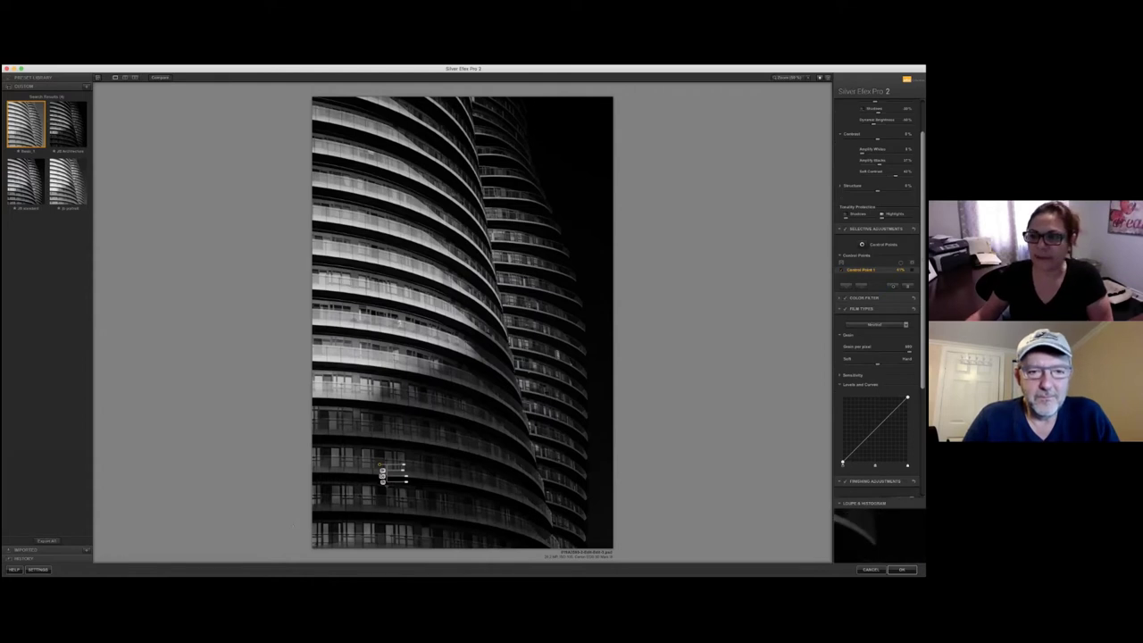
Step: Add a second control point on the upper balconies, widen its size, and move it slightly lower
left_click(861, 244)
left_click(382, 221)
left_click_drag(397, 217, 401, 242)
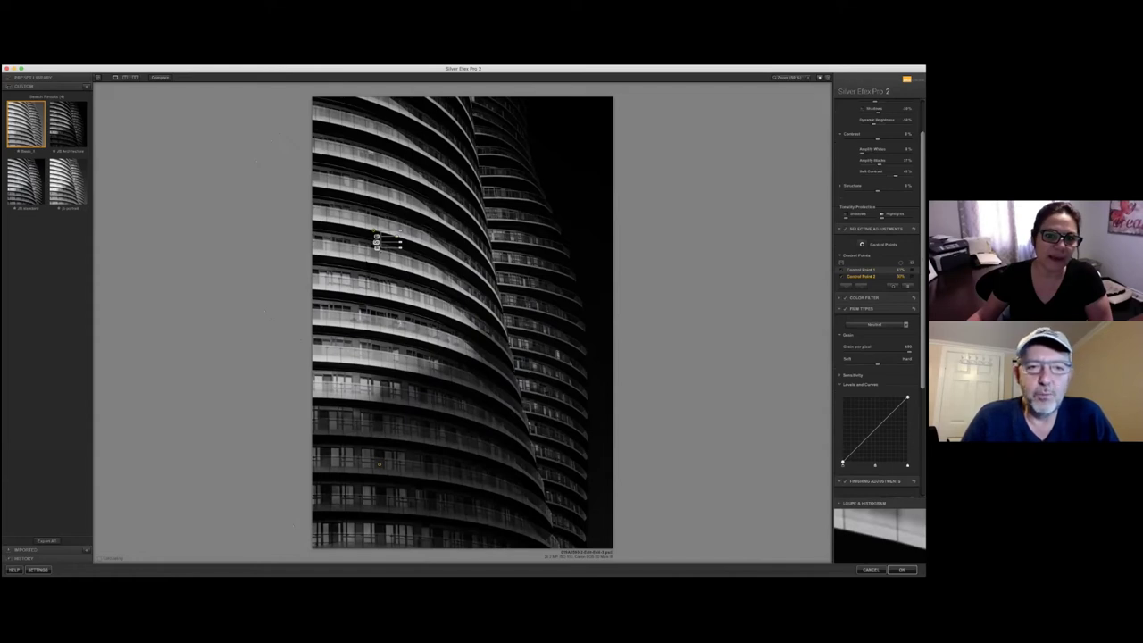
left_click_drag(376, 238, 351, 267)
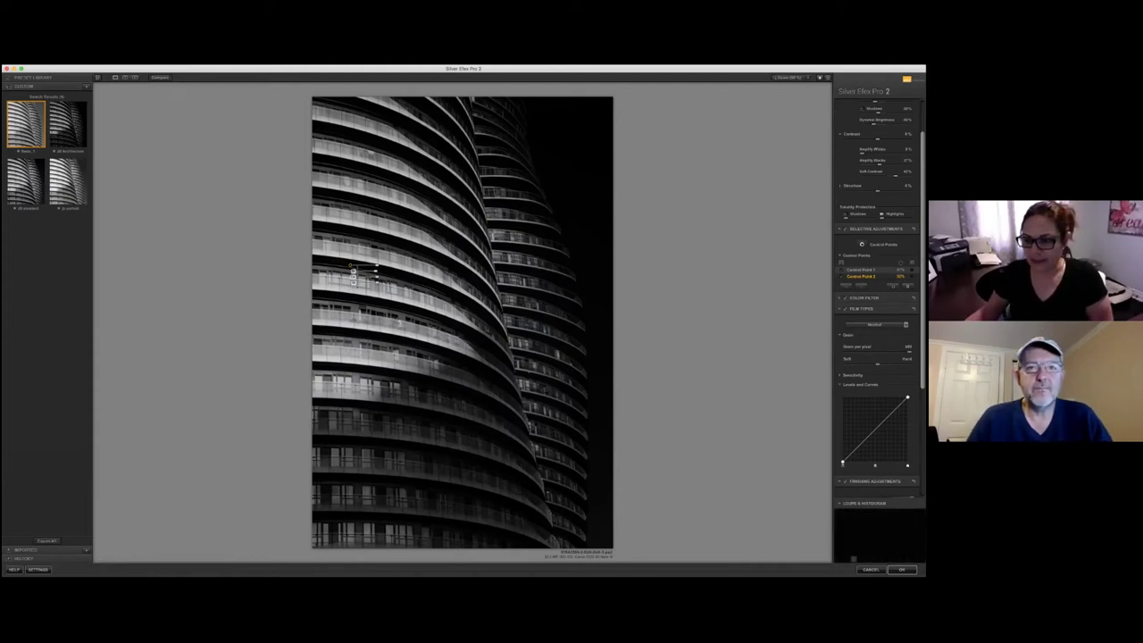
left_click(902, 569)
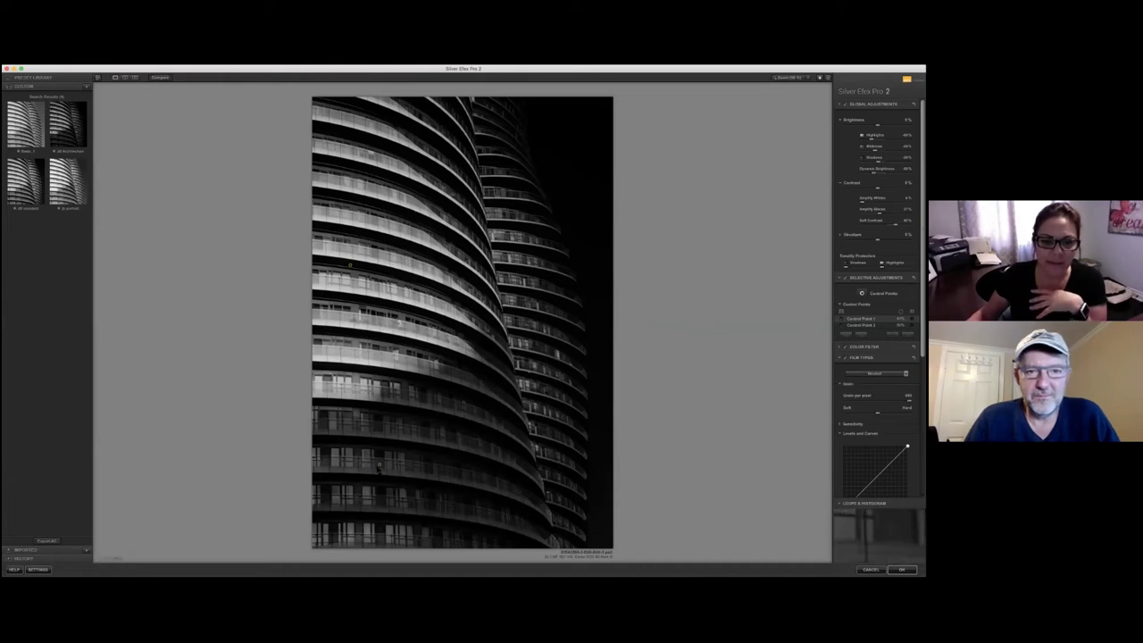
Step: Move Control Point 1 lower on the building and apply the conversion back to Photoshop
left_click_drag(379, 473, 385, 509)
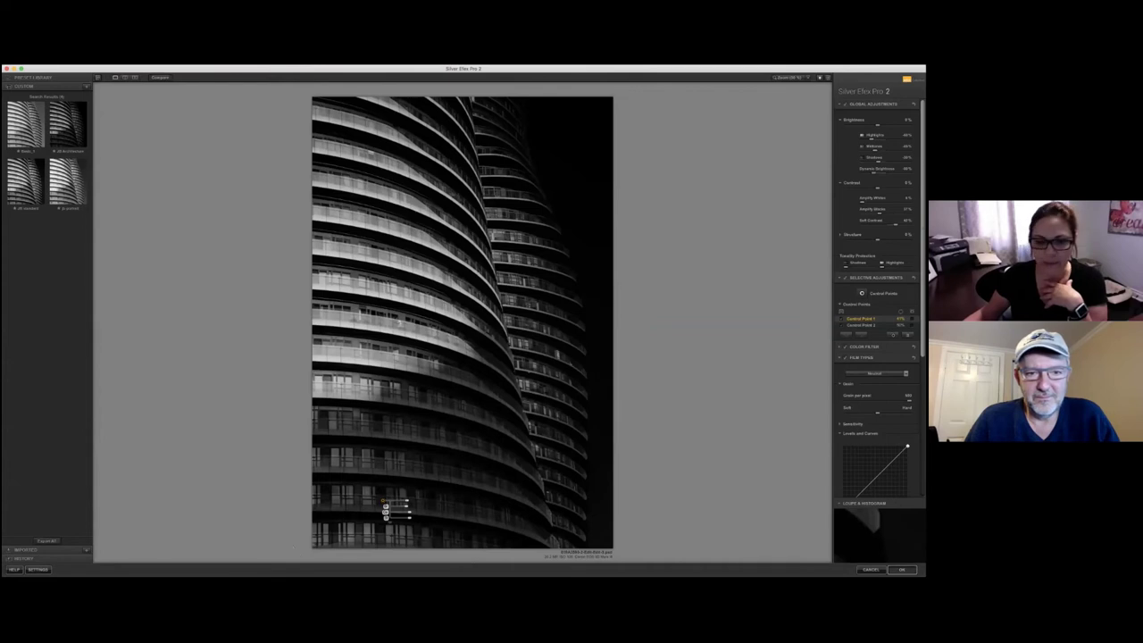
left_click(902, 570)
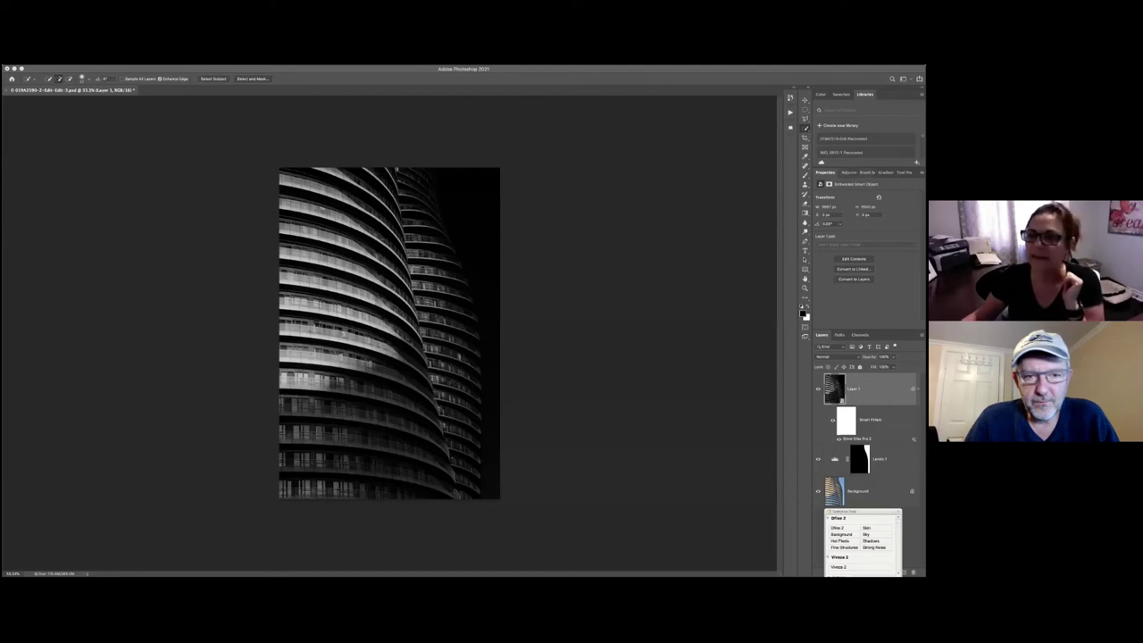
Step: Add a darkening Curves layer with an inverted mask, painting white only on the building's lower-left
left_click(845, 172)
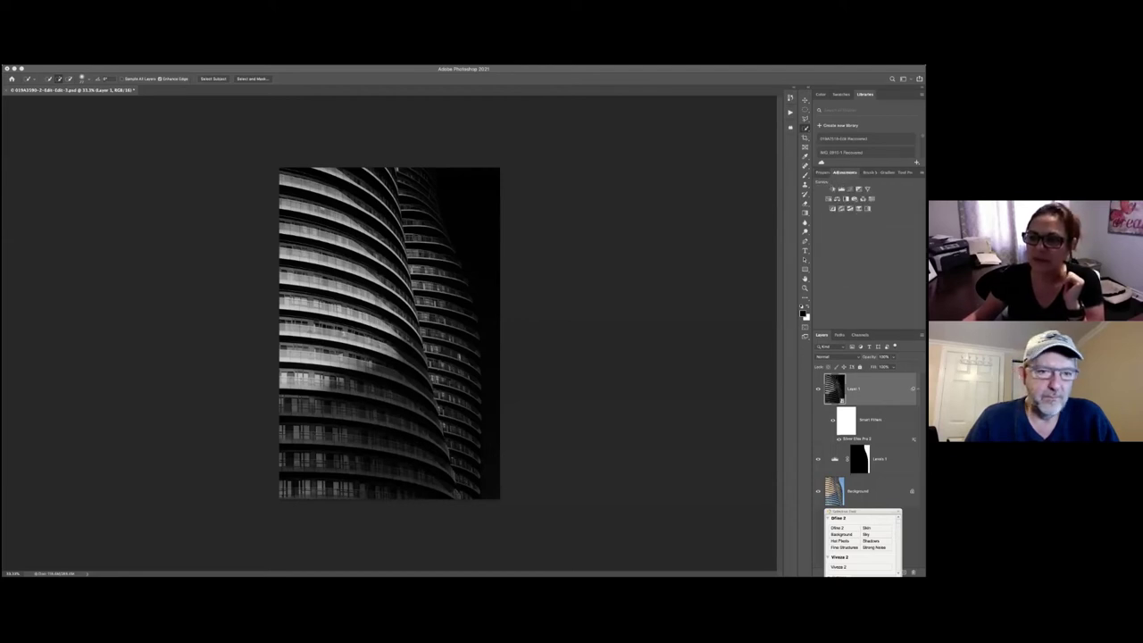
left_click(849, 188)
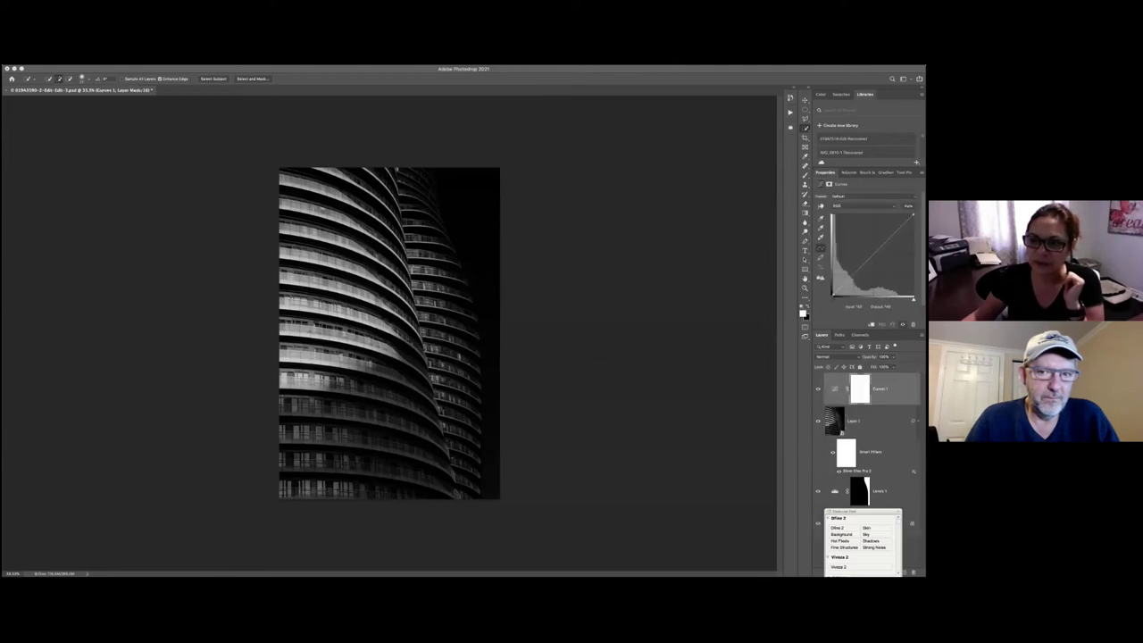
left_click_drag(881, 249, 887, 256)
key("super+i")
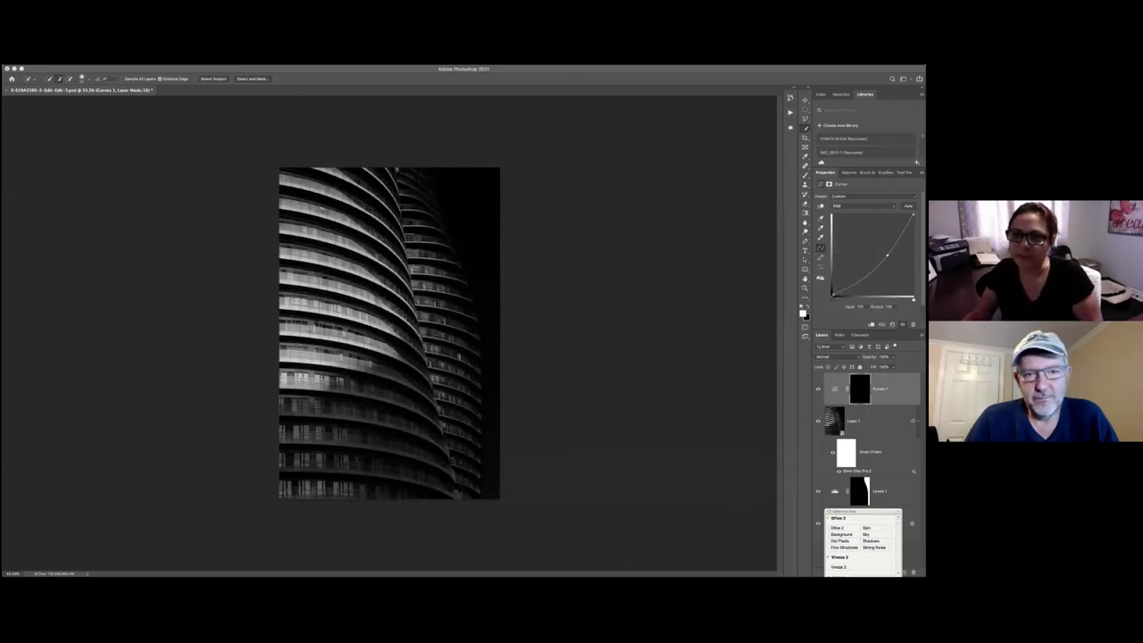
key("b")
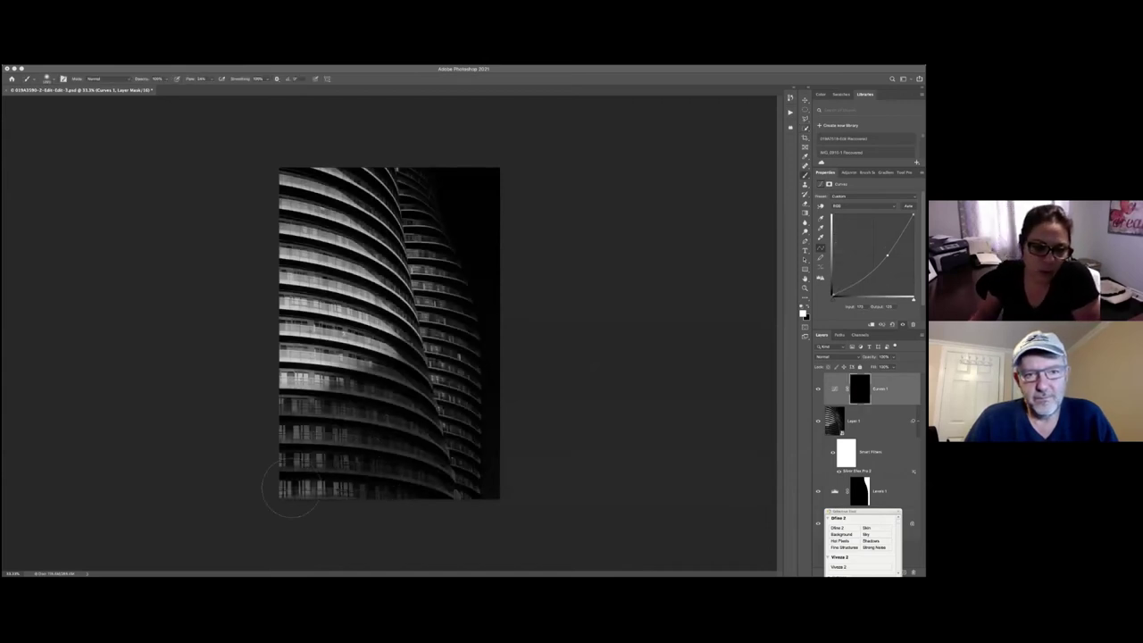
mouse_move(313, 488)
left_mouse_down()
mouse_move(362, 473)
mouse_move(191, 479)
mouse_move(339, 419)
mouse_move(363, 507)
left_mouse_up()
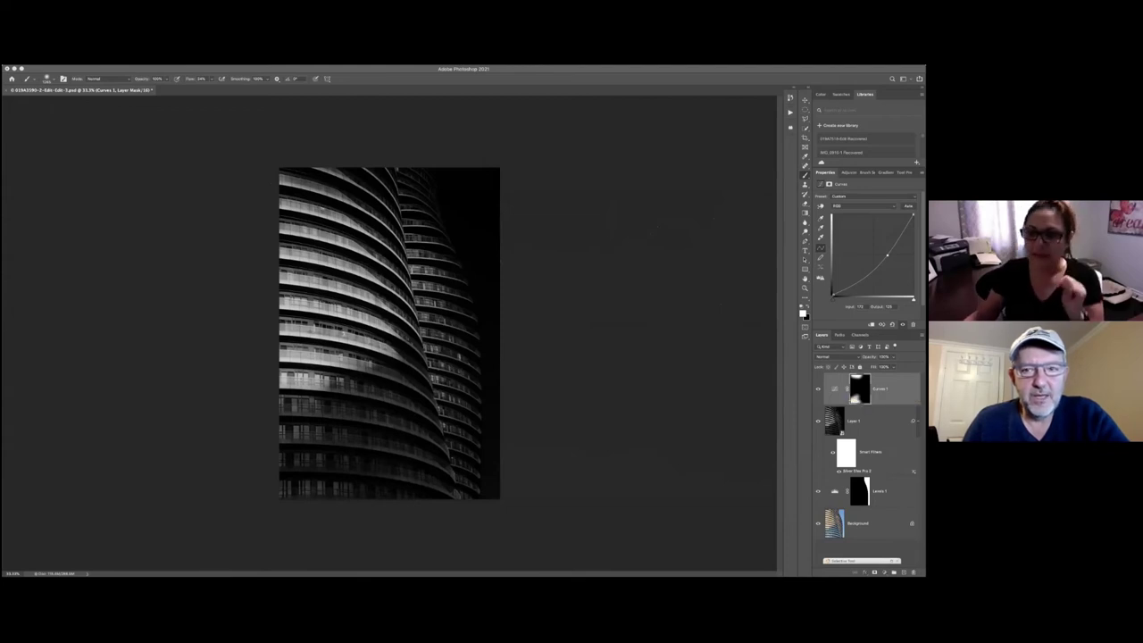
left_click(789, 112)
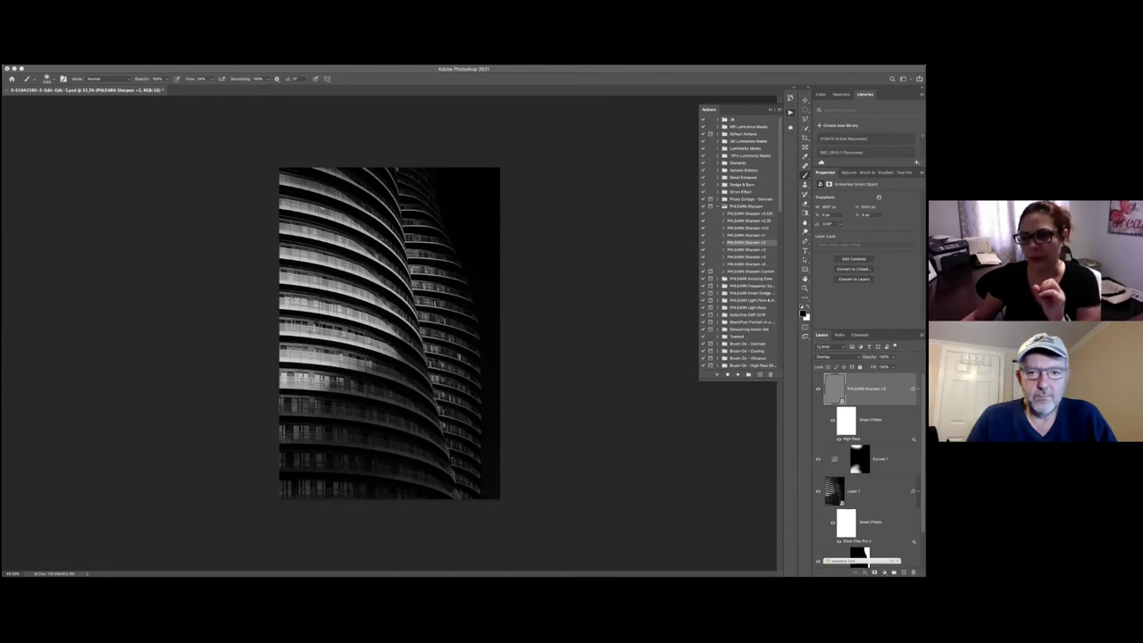
Step: Set the PHLEARN Sharpen +2 high-pass layer's blend mode to Overlay
left_click(835, 356)
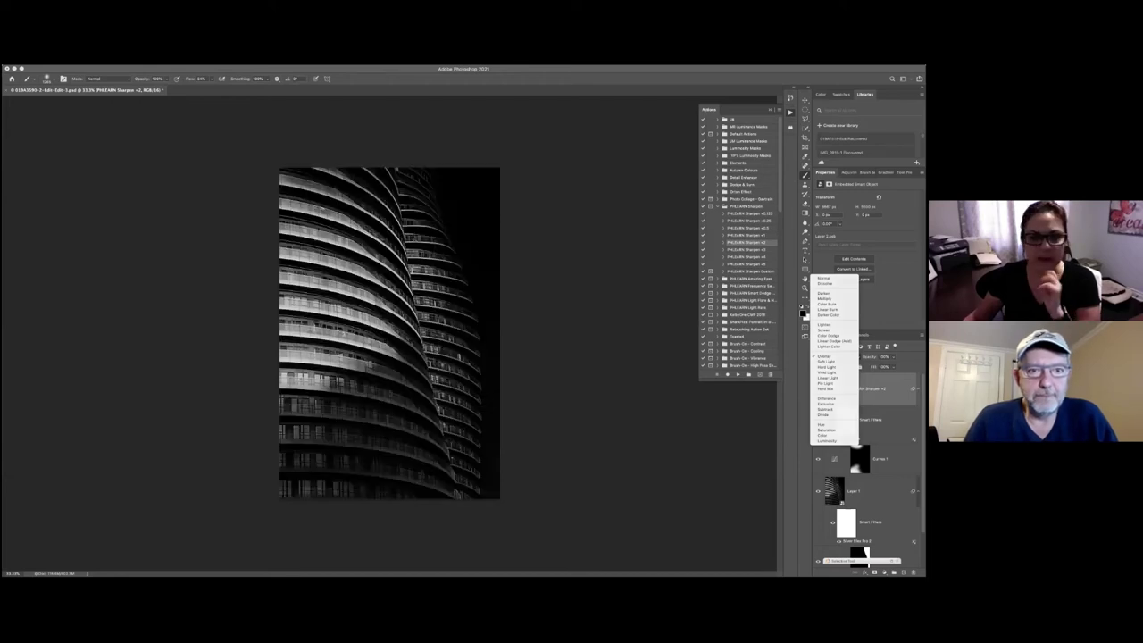
left_click(823, 356)
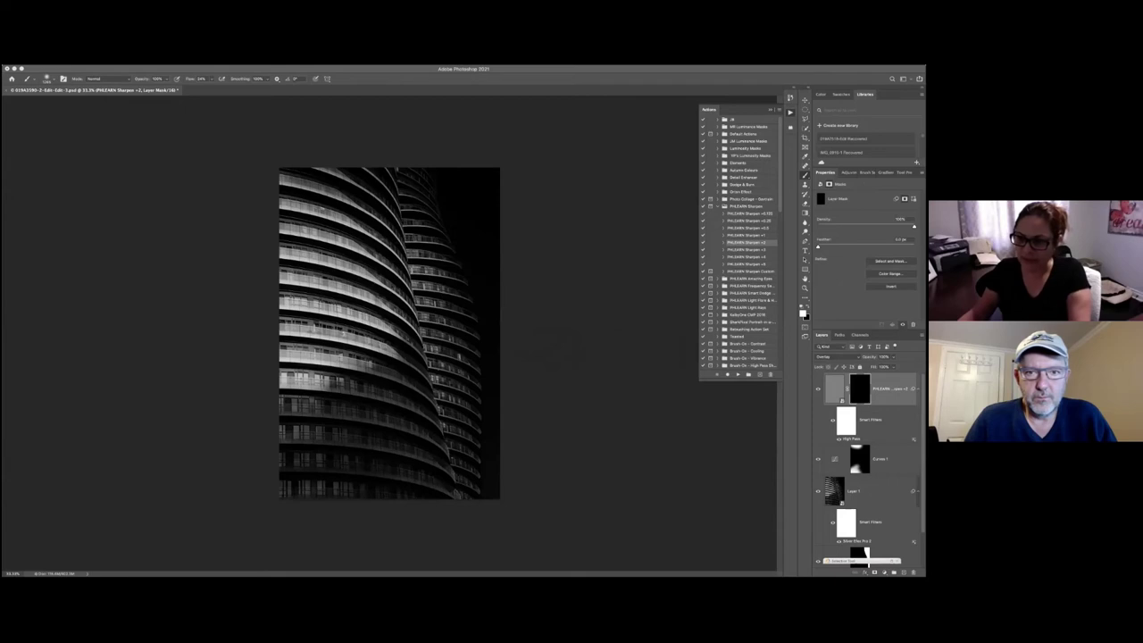
scroll(866, 465, "down", 2)
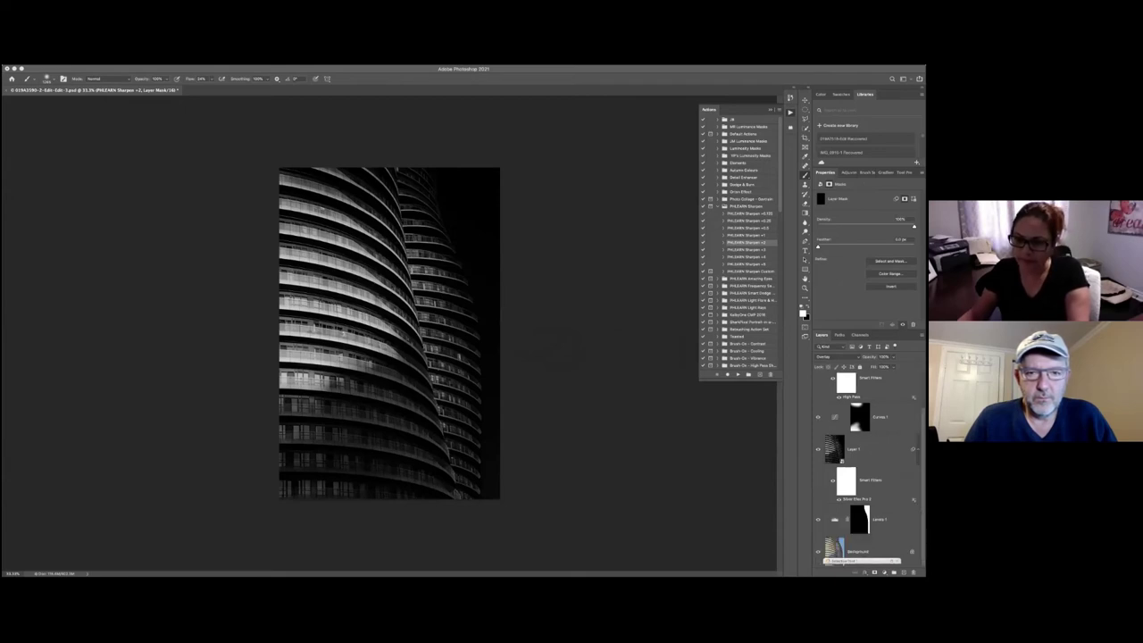
Step: Copy the Levels 1 mask onto the sharpening layer, replacing its mask, and invert it
left_click(859, 518, "alt")
left_click_drag(859, 519, 859, 391)
left_click(519, 223)
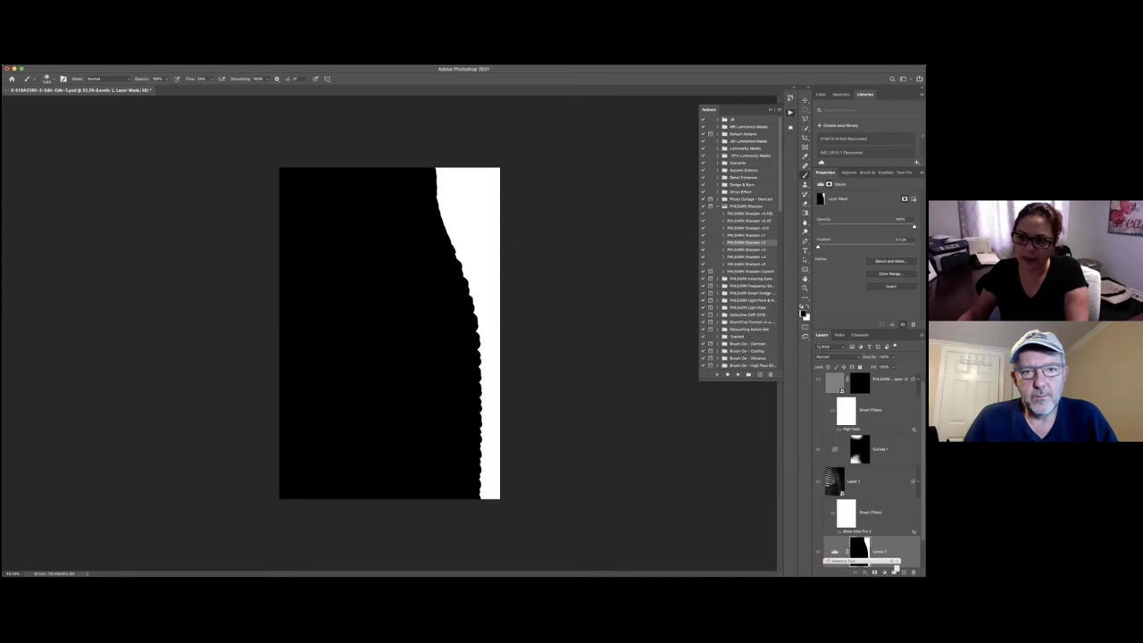
key("backslash")
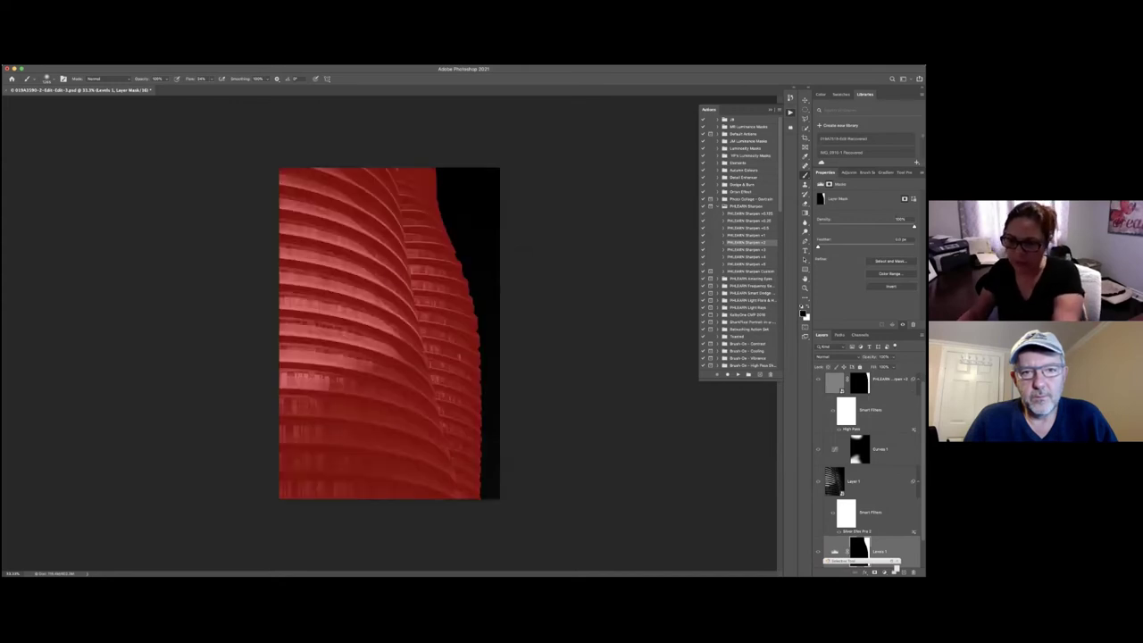
key("super+i")
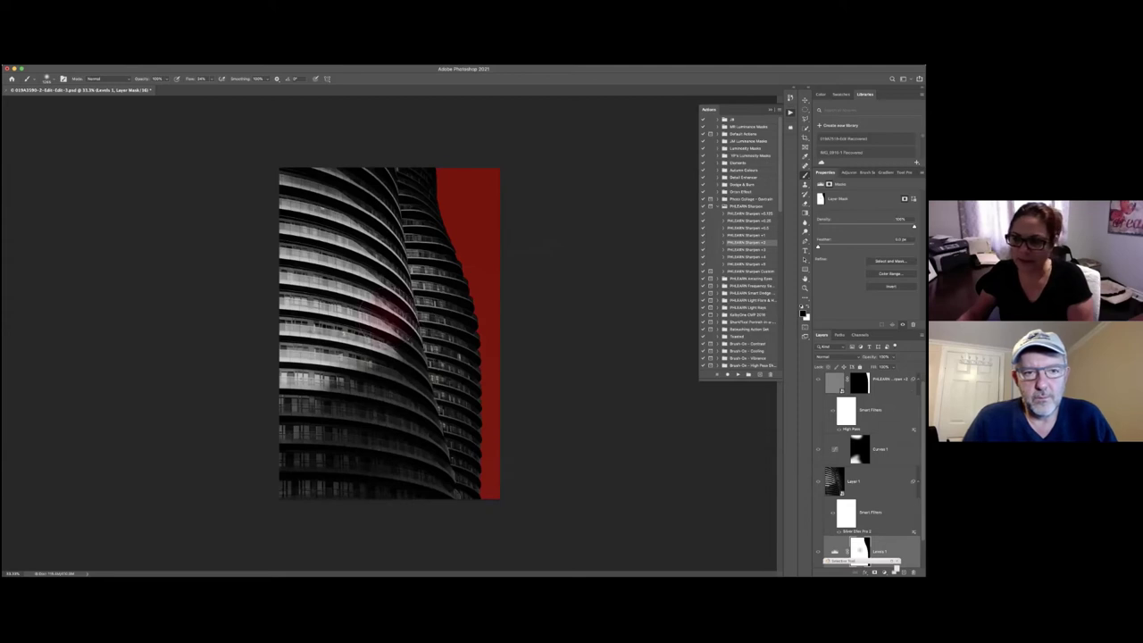
Step: Invert the sharpening layer's mask so sharpening covers the tower, then hide the red overlay
key("alt+period")
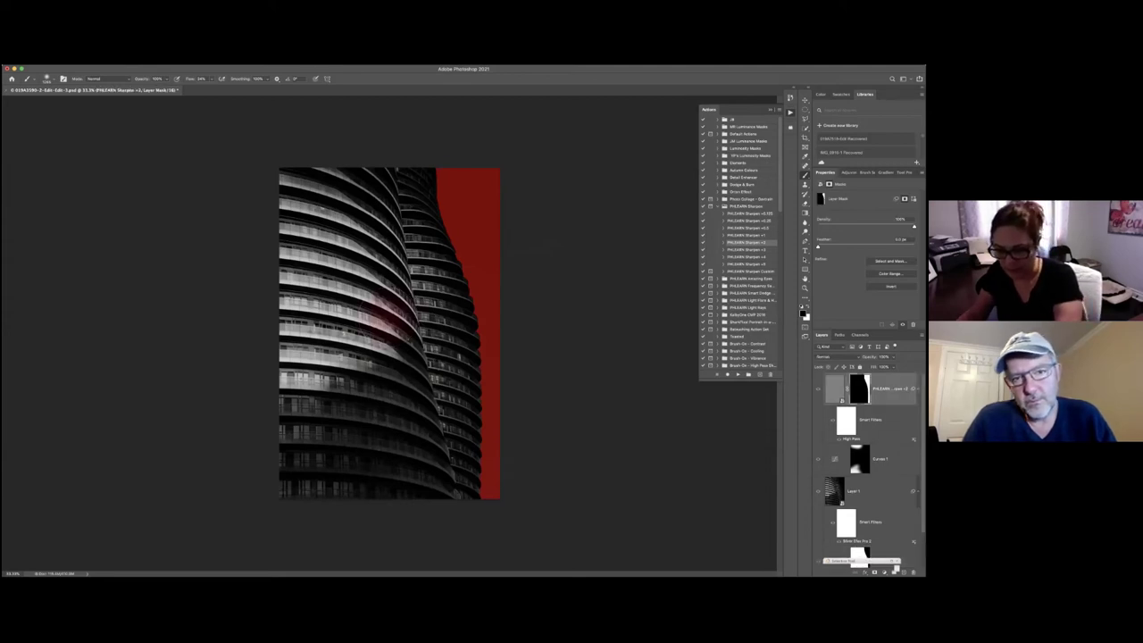
key("super+alt+r")
left_click(897, 567)
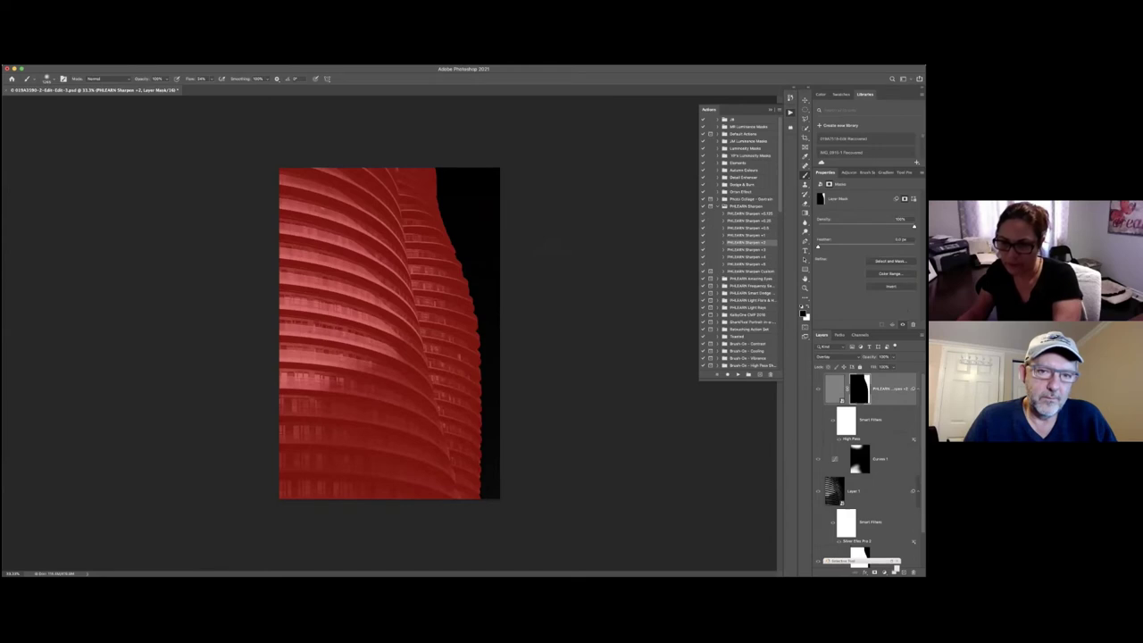
key("super+i")
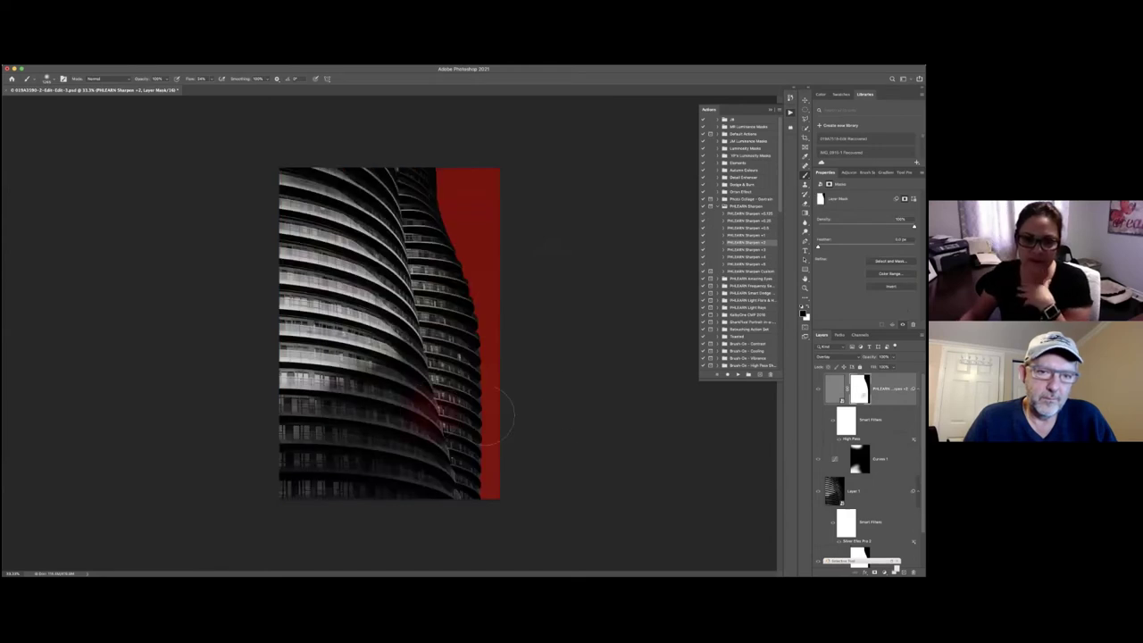
key("backslash")
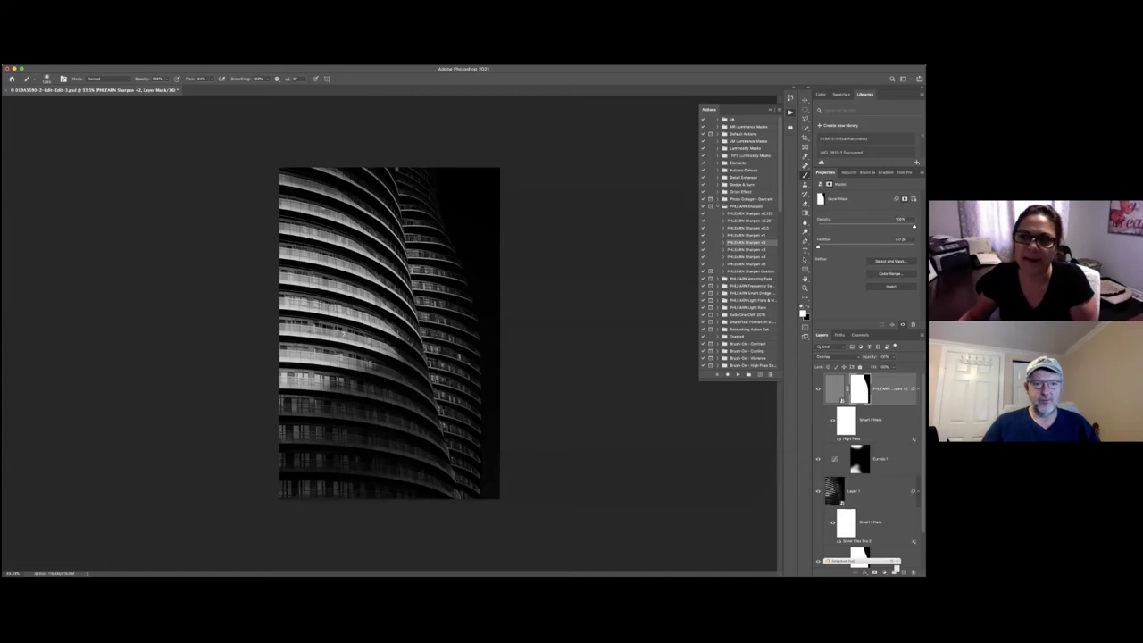
Step: Hide the floating Actions panel with Alt+F9
key("alt+F9")
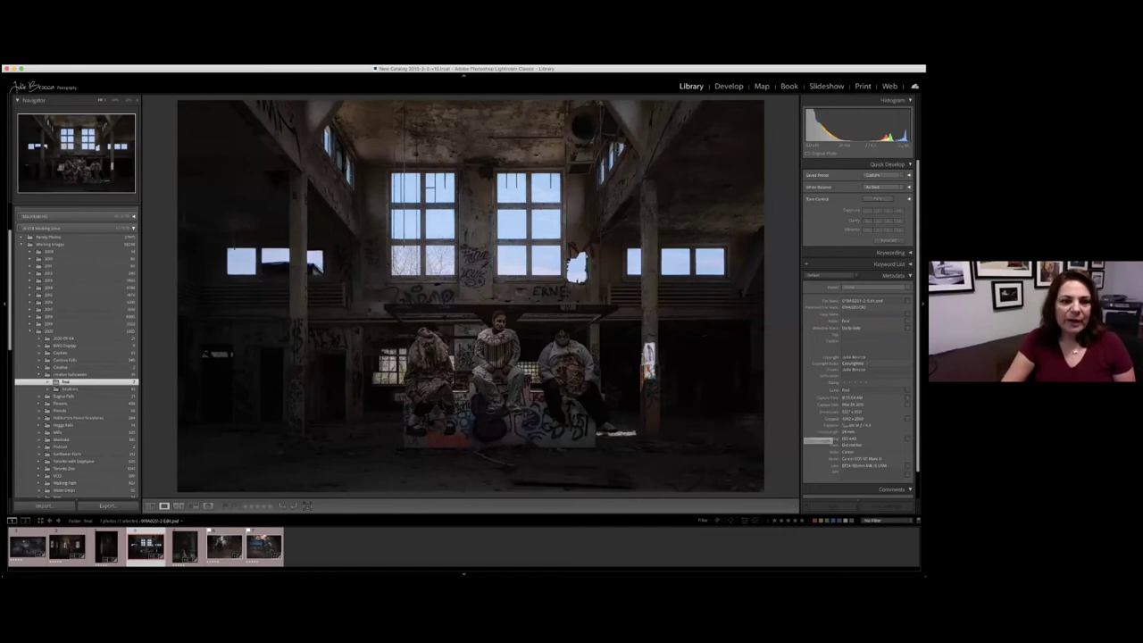
Step: Show Spooky Church.psd, the first Filmstrip thumbnail, in Loupe view
left_click(27, 545)
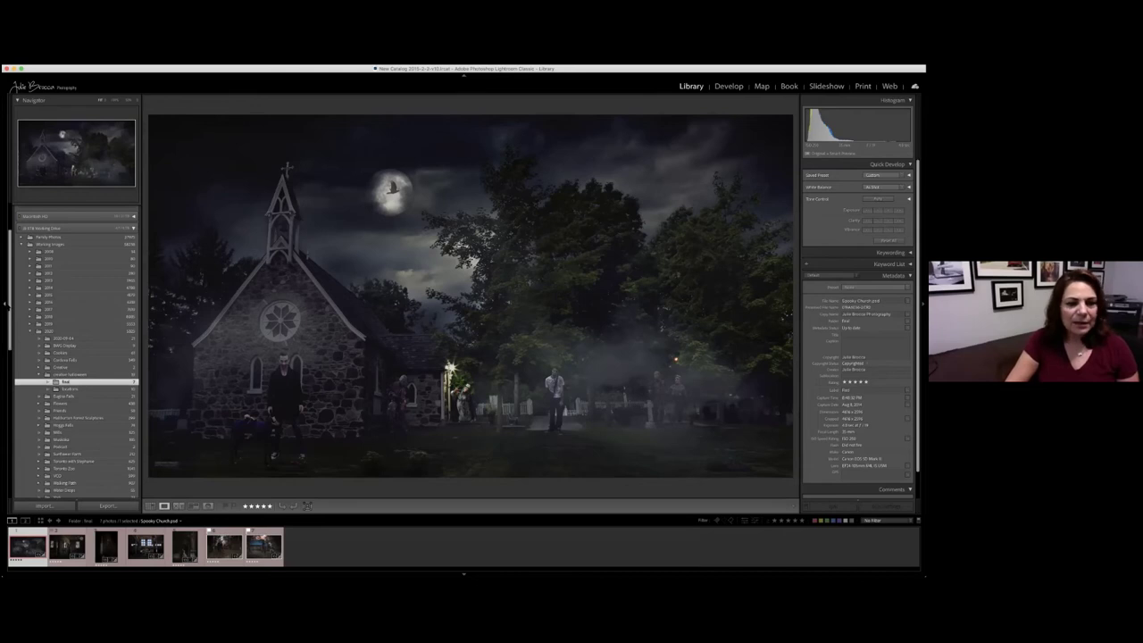
Step: Zoom the Spooky Church composite and hide the left and right panels with F7 and F8
key("z")
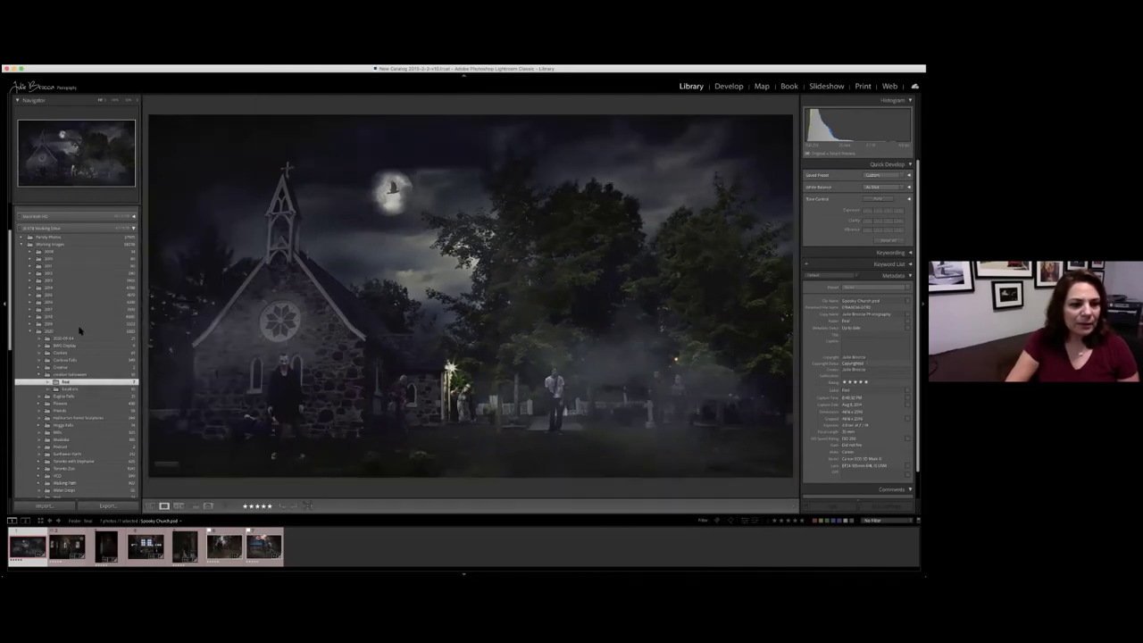
key("z")
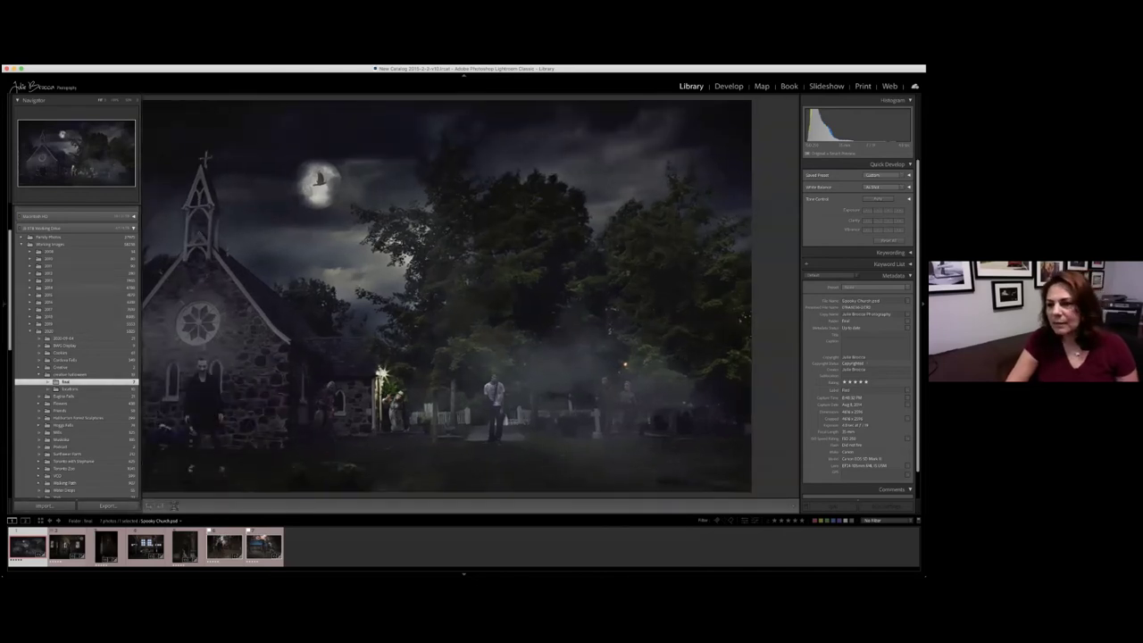
key("F7")
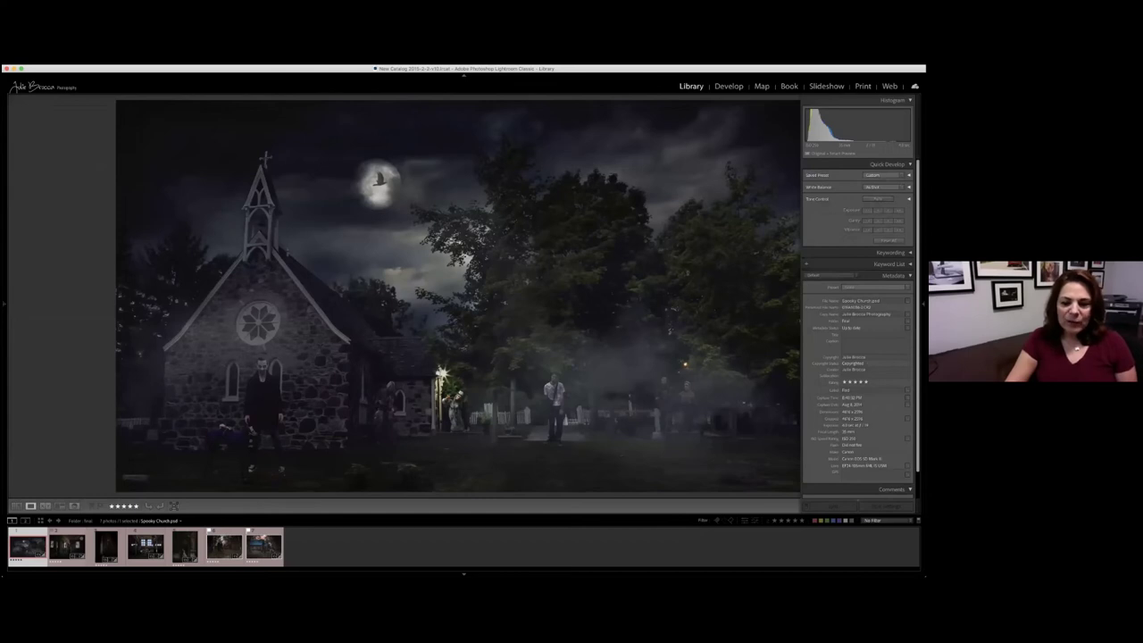
key("F8")
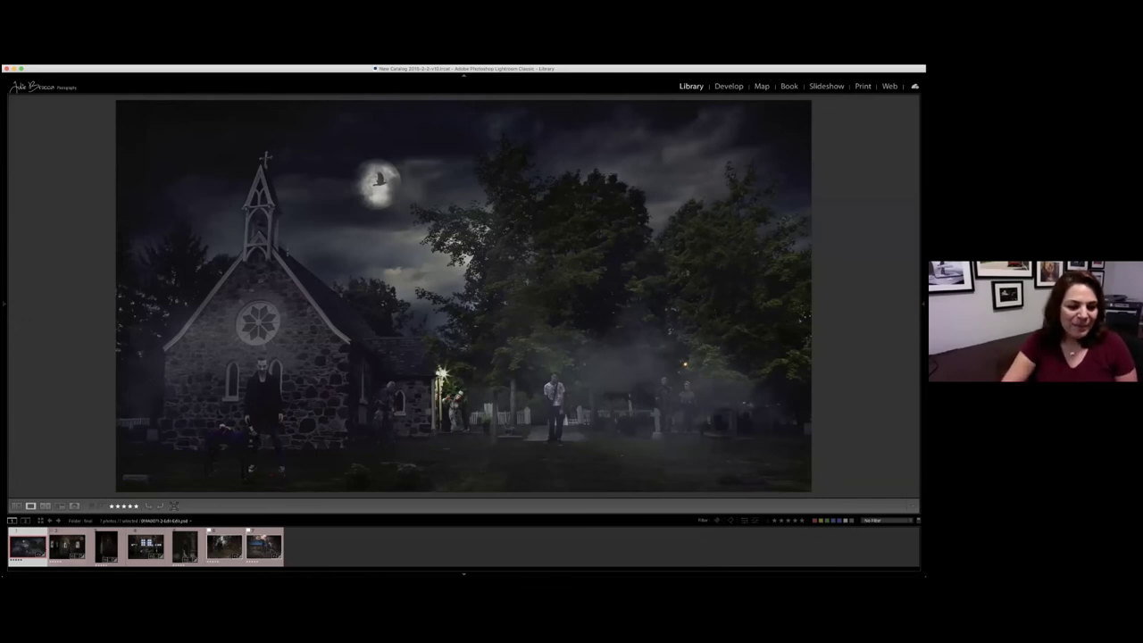
Step: Compare the abandoned-room composite with its brighter version, then show the dark door-window shot
left_click(67, 546)
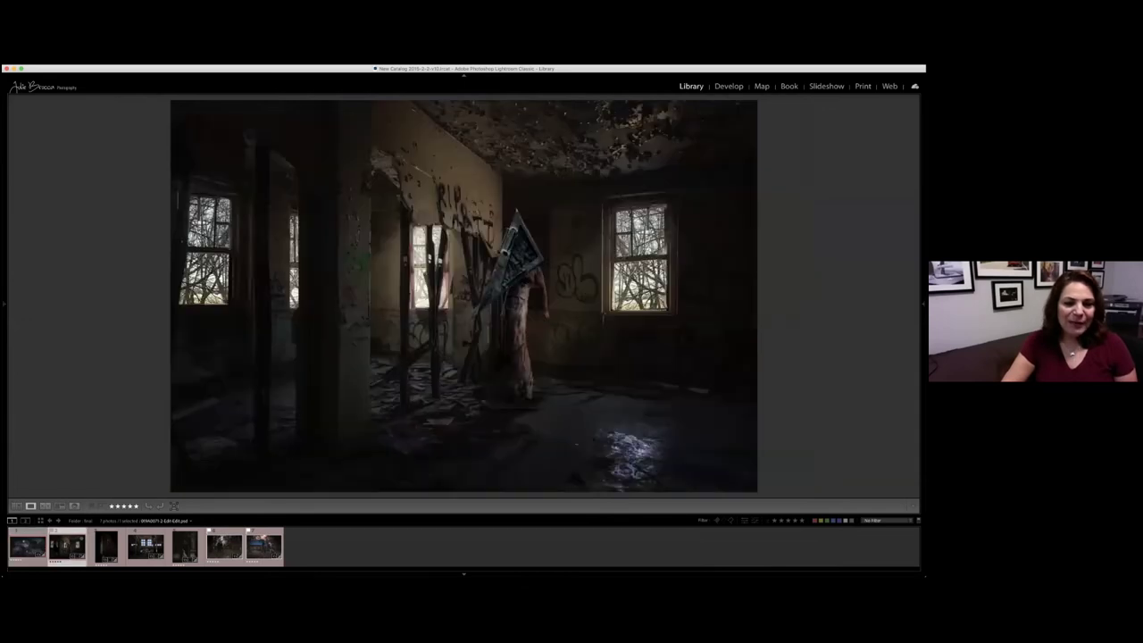
left_click(67, 545)
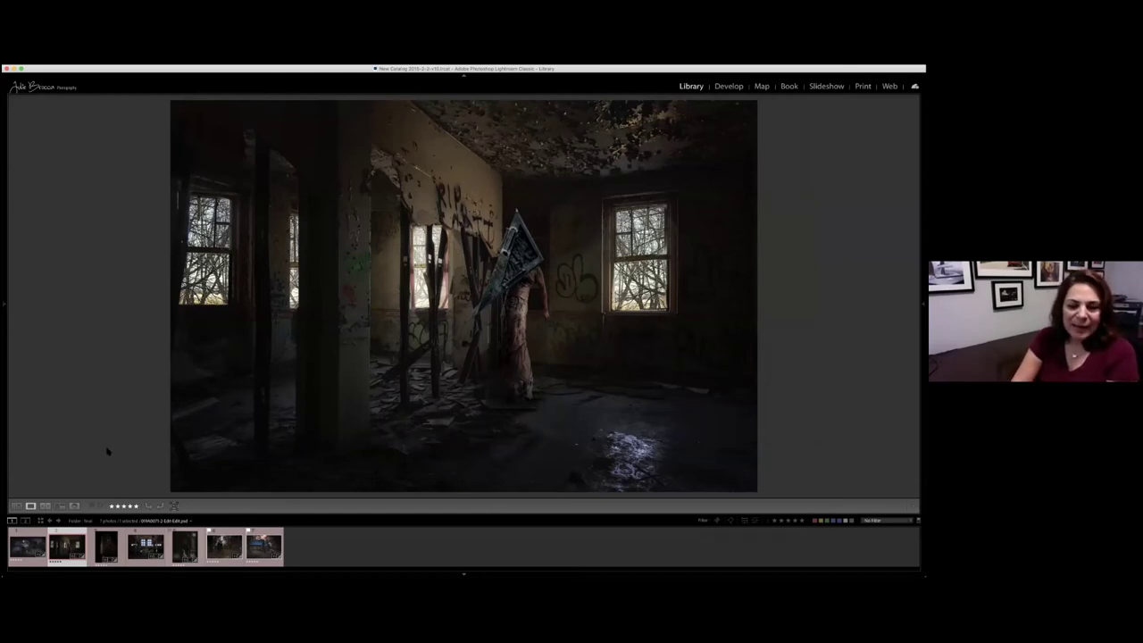
left_click(34, 536)
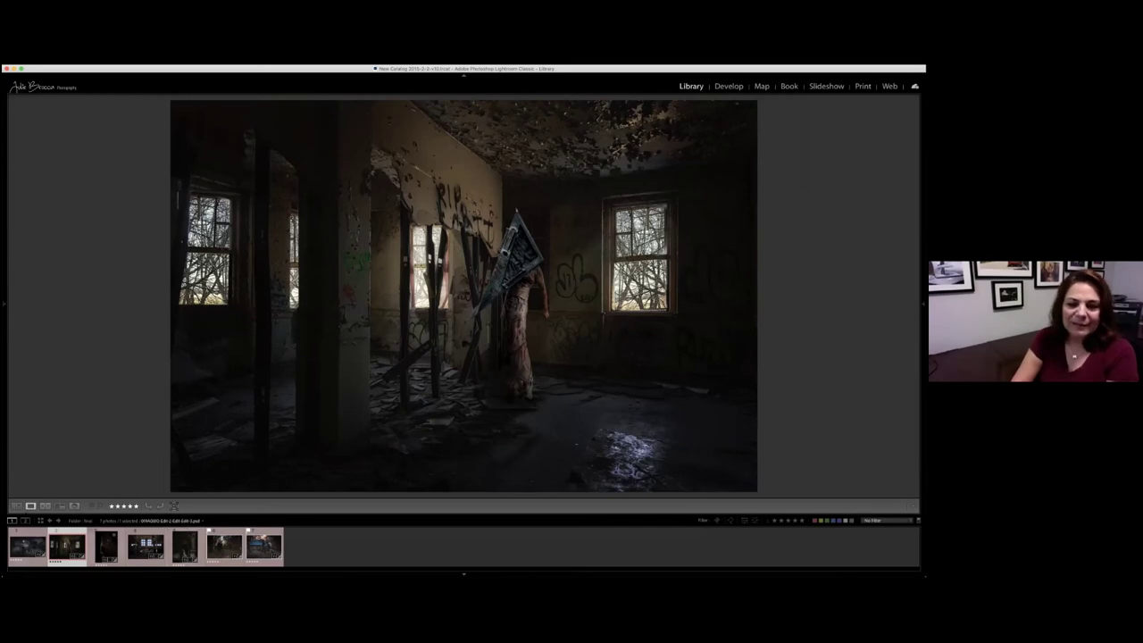
left_click(106, 545)
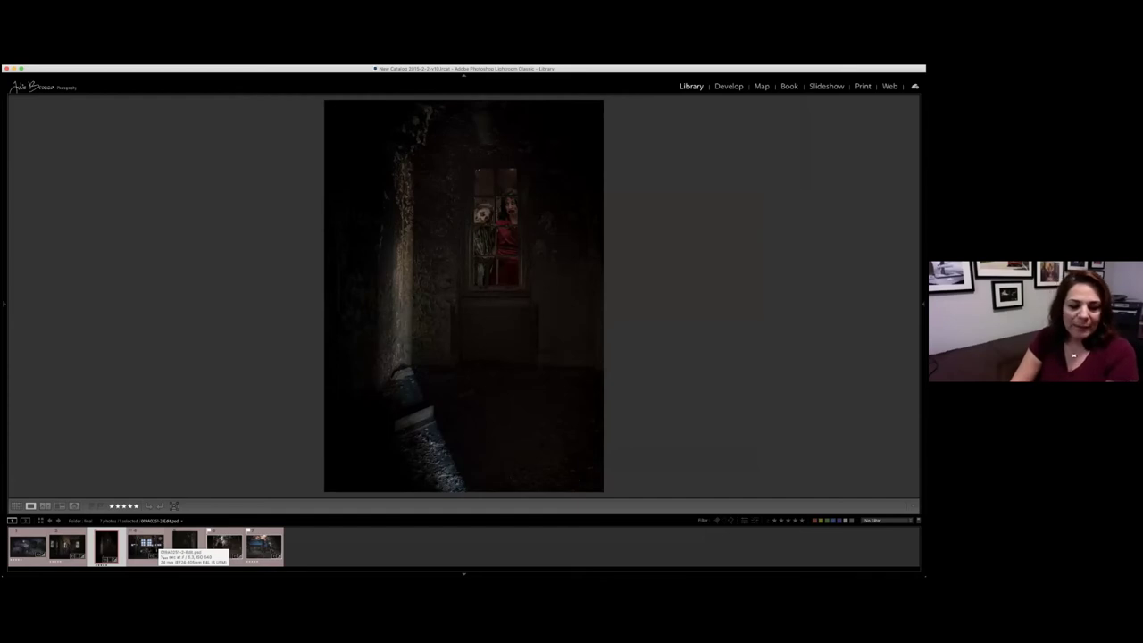
Step: Display the fourth Filmstrip thumbnail, the three clowns in the graffiti hall
left_click(146, 545)
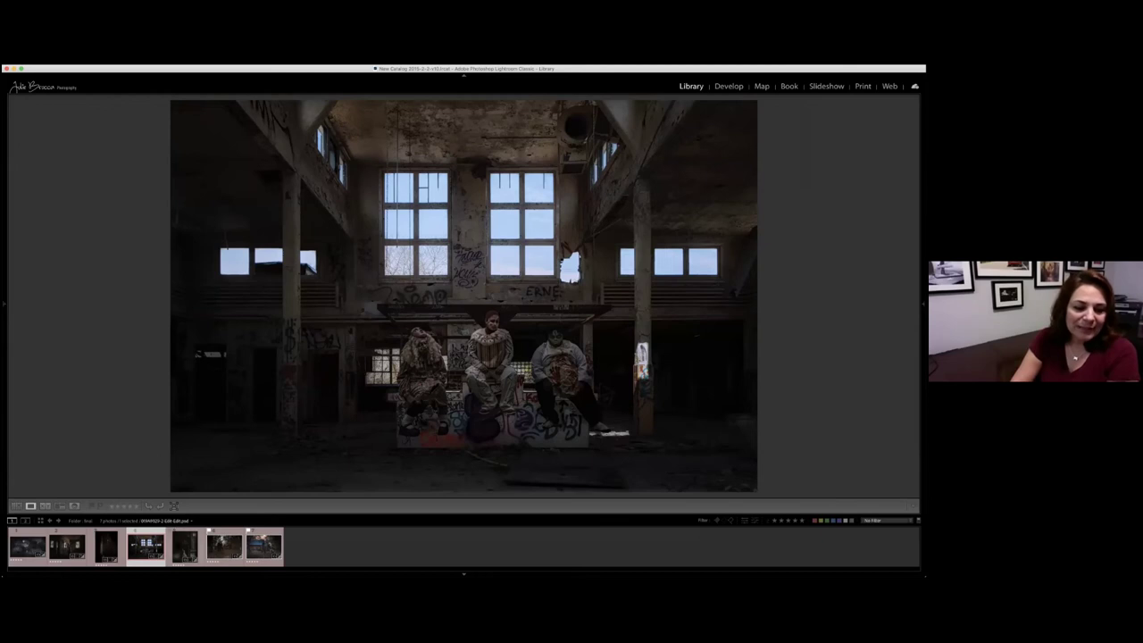
Step: Display the fifth Filmstrip thumbnail, the bride and groom under the stone archway
left_click(185, 546)
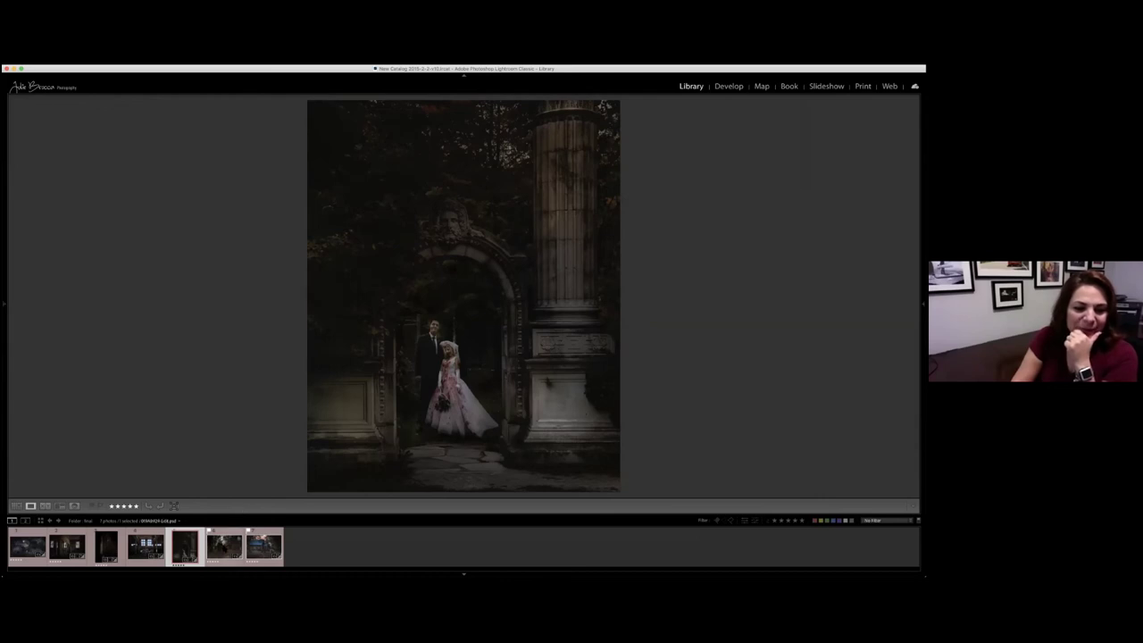
Step: Advance to the next composite, the priest and nun in the leaf-covered churchyard
key("Right")
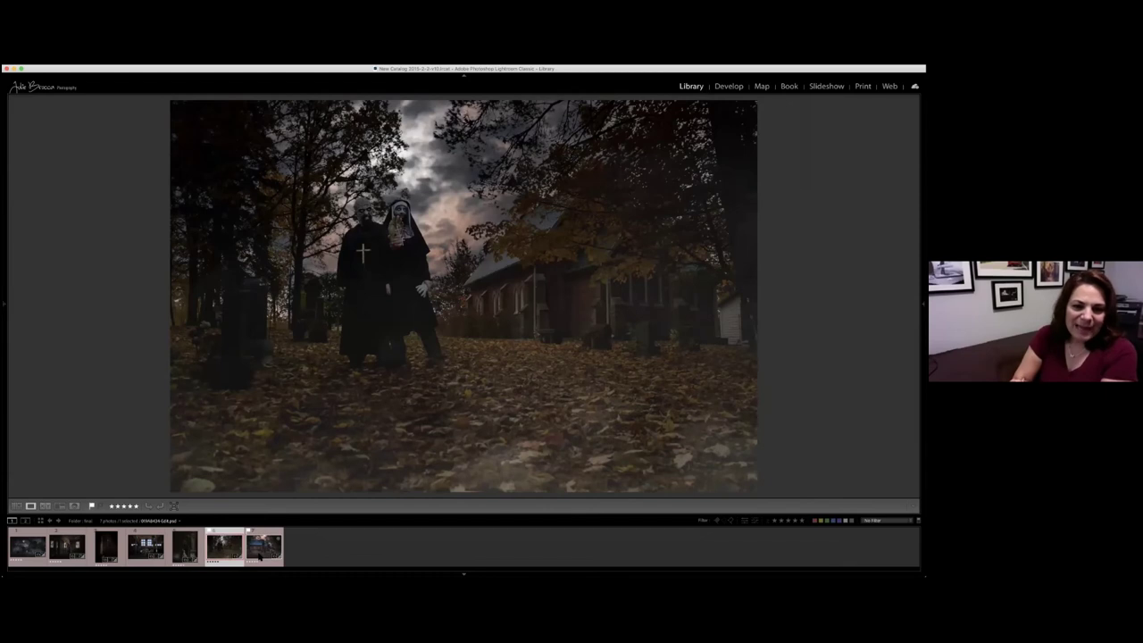
left_click(259, 553)
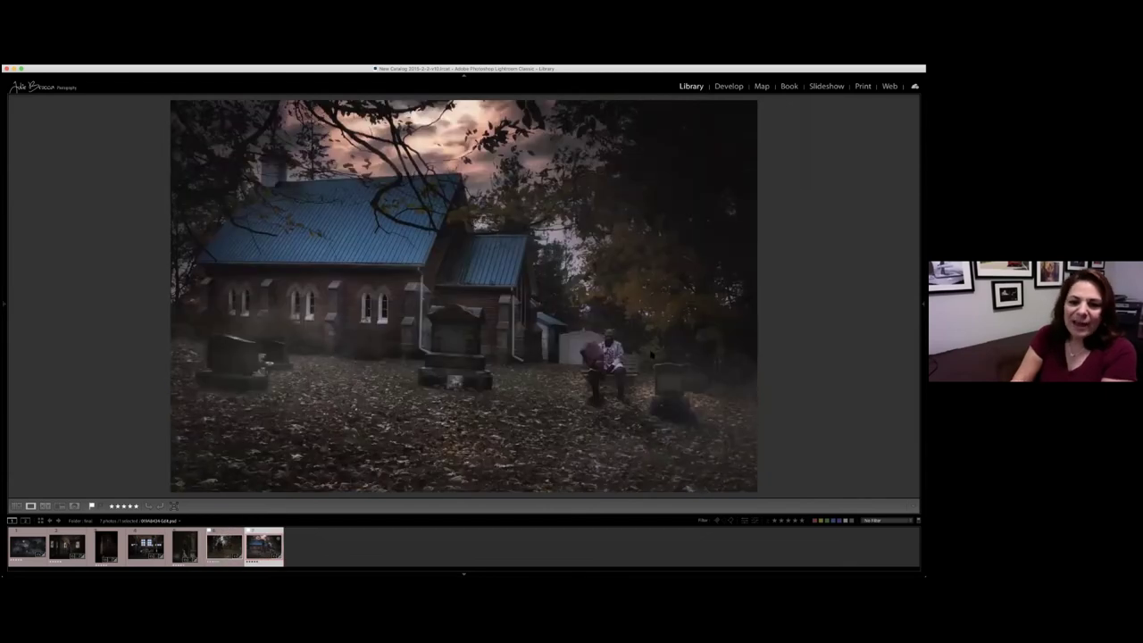